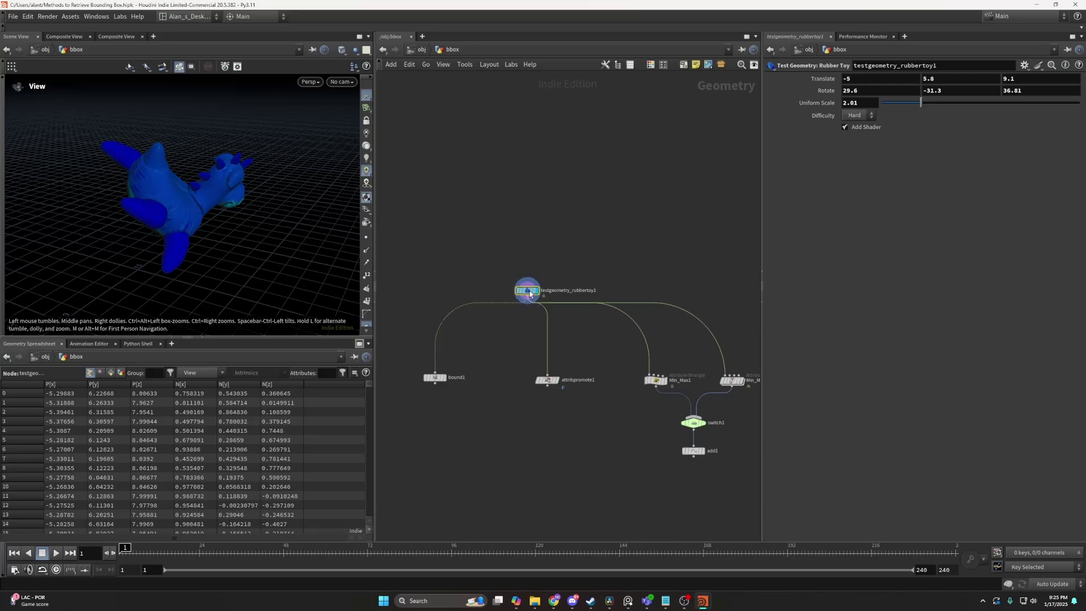
# - Display the existing bound1 node's result in the viewport
pyautogui.click(468, 357)
pyautogui.press('r')
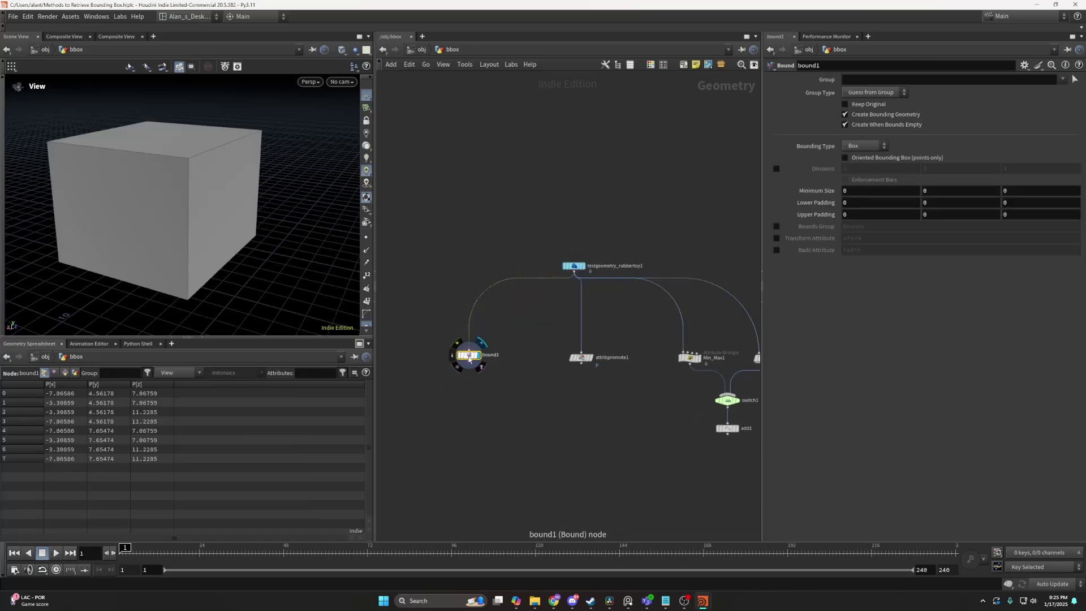
pyautogui.moveTo(468, 358); pyautogui.dragTo(475, 356)
# - Branch a new Bound node off the testgeometry_rubbertoy1 output, placed beside the existing bound1 node
pyautogui.moveTo(521, 298); pyautogui.dragTo(655, 303, button='middle')
pyautogui.click(709, 277)
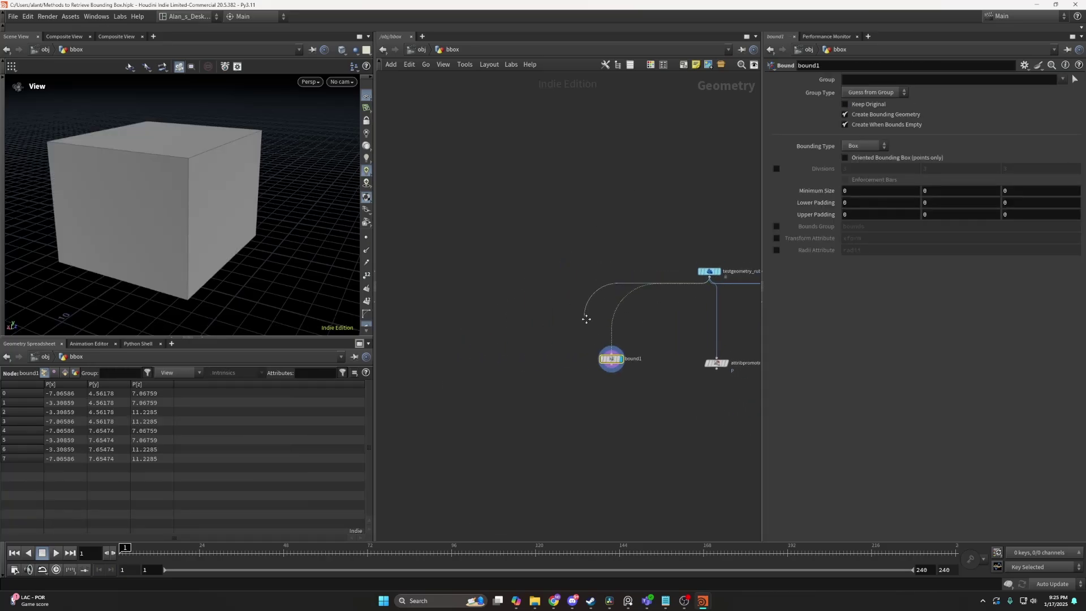
pyautogui.moveTo(389, 336); pyautogui.dragTo(502, 348, button='middle')
pyautogui.press('Tab')
pyautogui.write('bo')
pyautogui.press('Down')
pyautogui.press('Return')
pyautogui.click(502, 351)
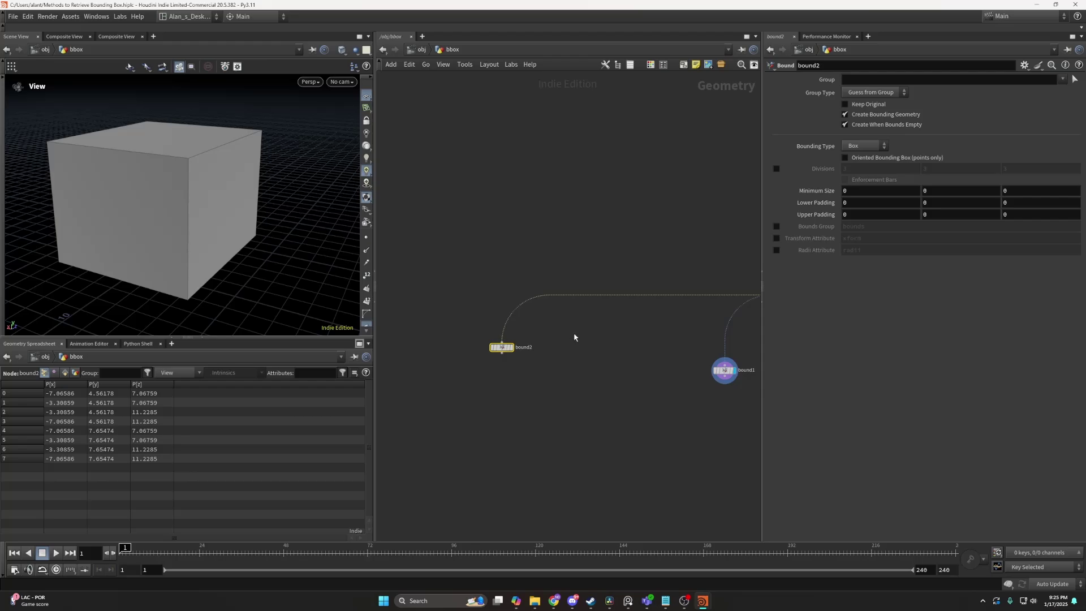
# - Display the new Bound node's result and view its node information
pyautogui.click(512, 347)
pyautogui.moveTo(502, 347); pyautogui.dragTo(490, 355)
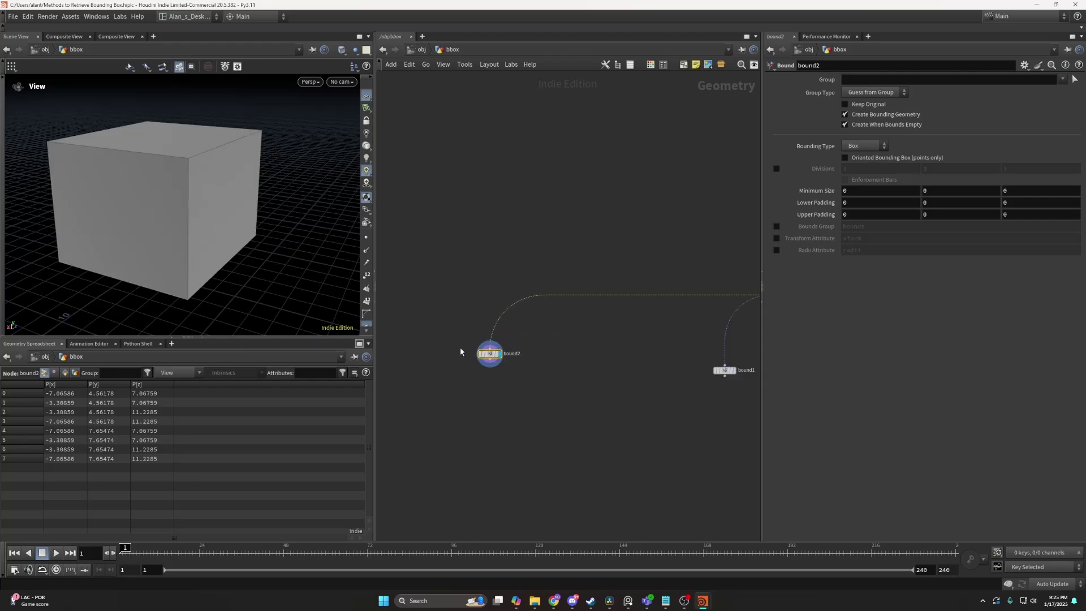
pyautogui.moveTo(181, 215); pyautogui.dragTo(114, 150)
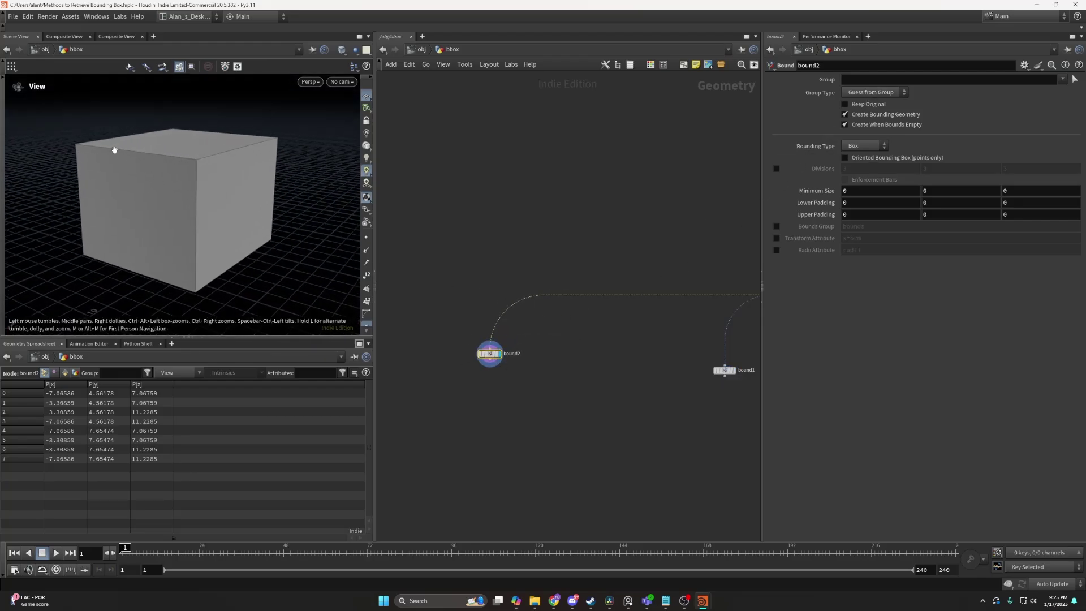
pyautogui.middleClick(489, 356)
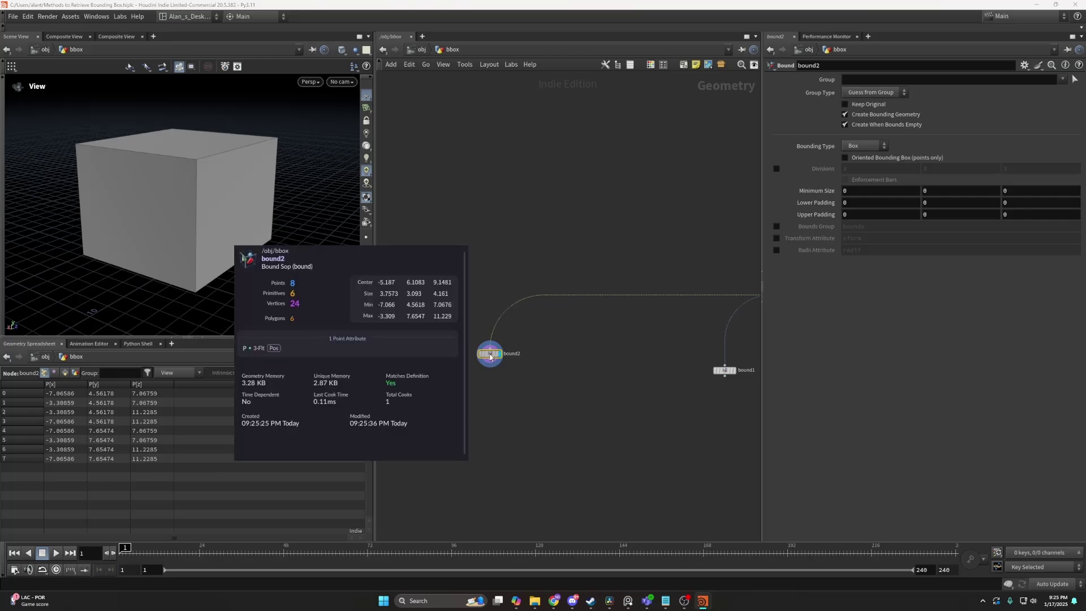
# - Try larger minimum size and lower padding values on the new Bound node, undoing each change
pyautogui.moveTo(821, 191); pyautogui.dragTo(860, 194, button='middle')
pyautogui.hotkey('ctrl', 'z')
pyautogui.hotkey('ctrl', 'z')
pyautogui.hotkey('ctrl', 'z')
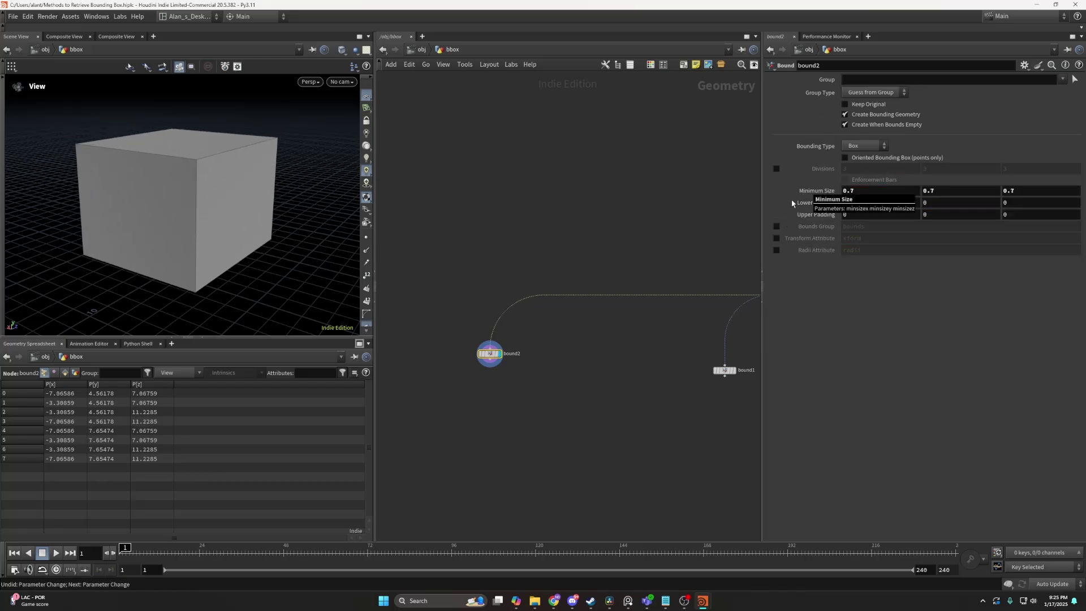
pyautogui.moveTo(792, 204); pyautogui.dragTo(860, 207, button='middle')
pyautogui.hotkey('ctrl', 'z')
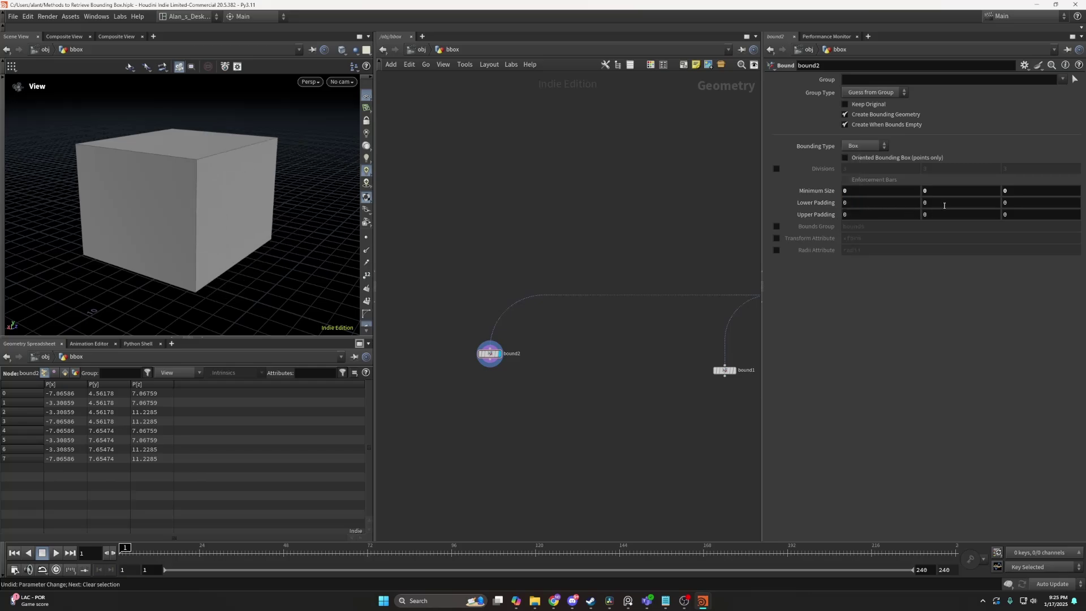
pyautogui.hotkey('ctrl', 'z')
pyautogui.moveTo(946, 204); pyautogui.dragTo(1029, 206, button='middle')
pyautogui.hotkey('ctrl', 'z')
# - Try the Sphere and Rectangle bounding types on the new Bound node, undoing each one
pyautogui.click(859, 146)
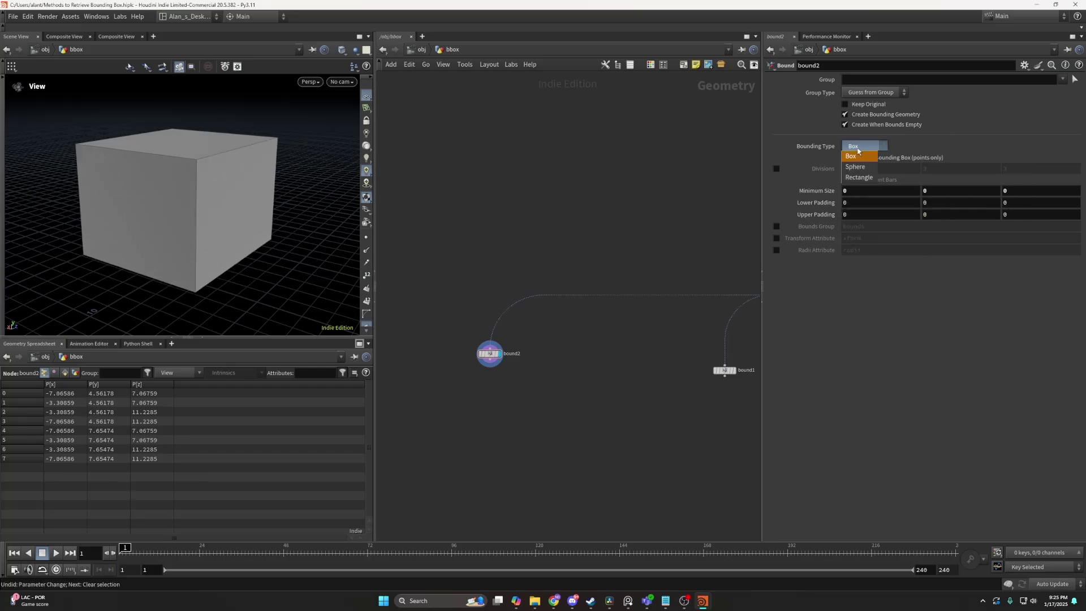
pyautogui.click(855, 166)
pyautogui.hotkey('ctrl', 'z')
pyautogui.click(860, 146)
pyautogui.click(858, 177)
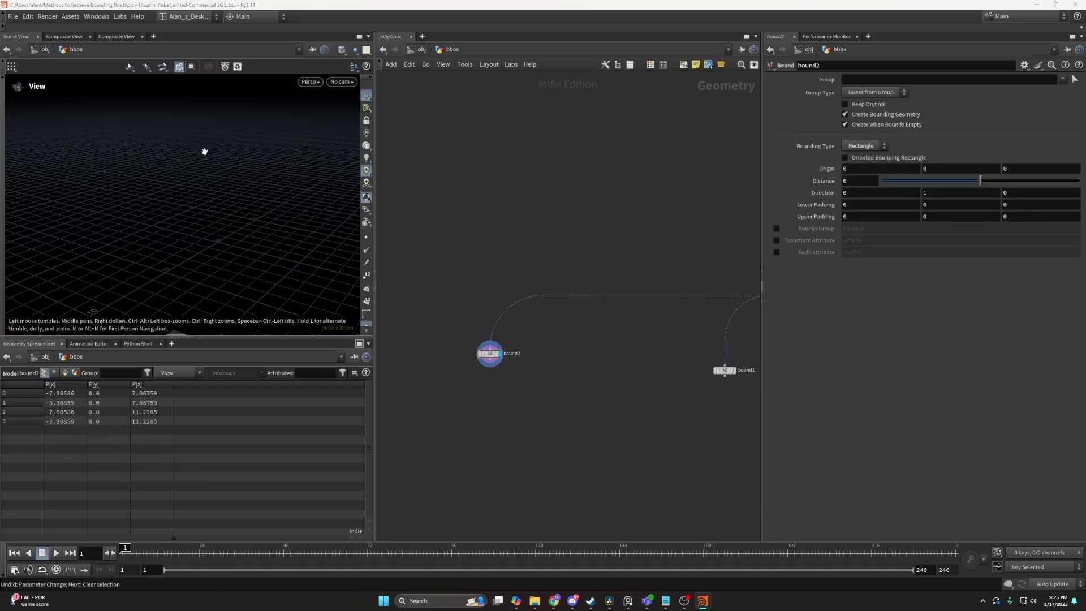
pyautogui.hotkey('ctrl', 'z')
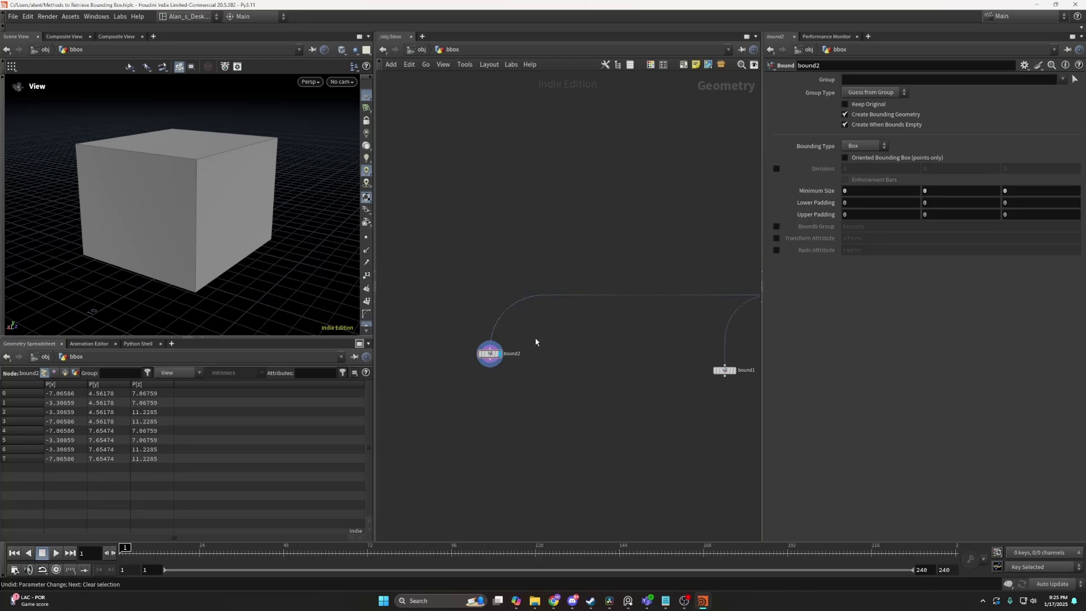
# - Move the new Bound node farther from bound1 and review the settings of the existing attribpromote1 node
pyautogui.moveTo(490, 356); pyautogui.dragTo(469, 358)
pyautogui.moveTo(589, 346); pyautogui.dragTo(485, 327, button='middle')
pyautogui.moveTo(666, 341); pyautogui.dragTo(636, 336, button='middle')
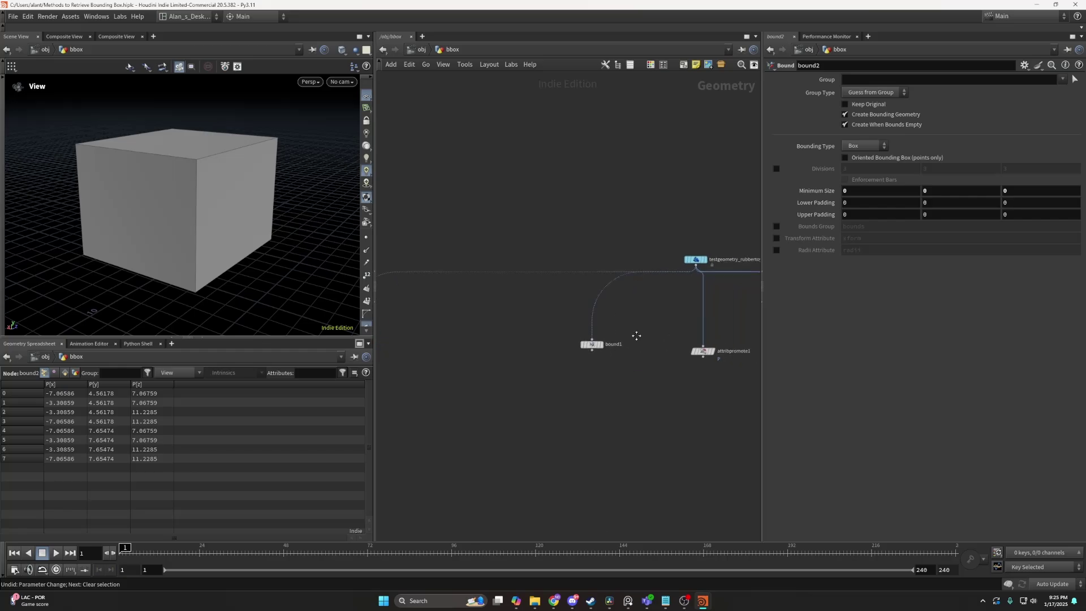
pyautogui.click(703, 350)
pyautogui.moveTo(703, 350); pyautogui.dragTo(478, 321, button='middle')
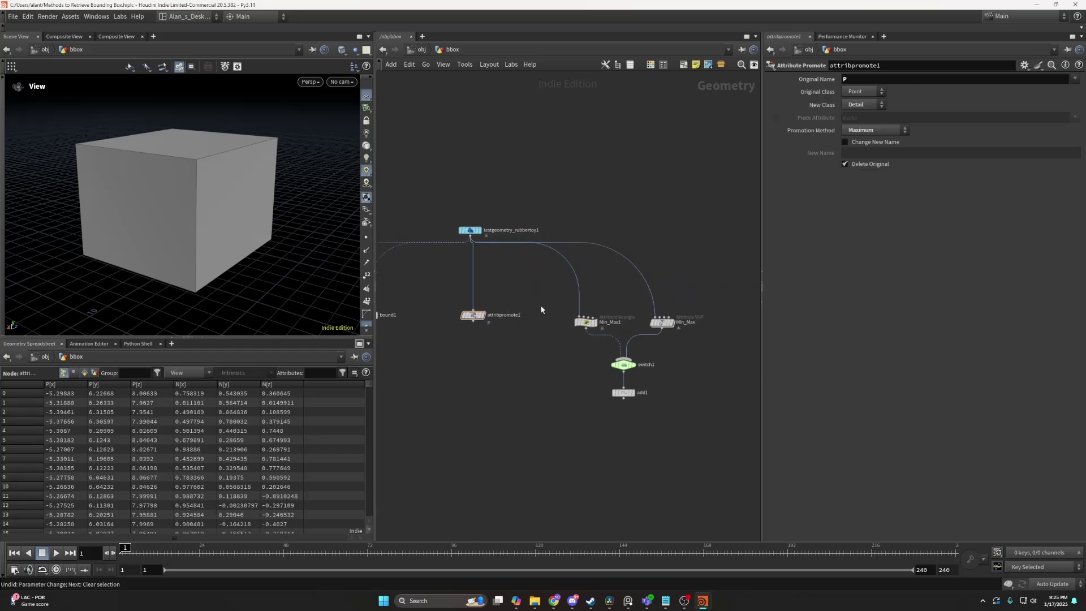
pyautogui.moveTo(536, 306); pyautogui.dragTo(688, 420)
pyautogui.moveTo(484, 353); pyautogui.dragTo(545, 355, button='middle')
pyautogui.moveTo(533, 320); pyautogui.dragTo(570, 319)
pyautogui.moveTo(530, 307); pyautogui.dragTo(667, 322, button='middle')
pyautogui.moveTo(428, 318); pyautogui.dragTo(563, 331, button='middle')
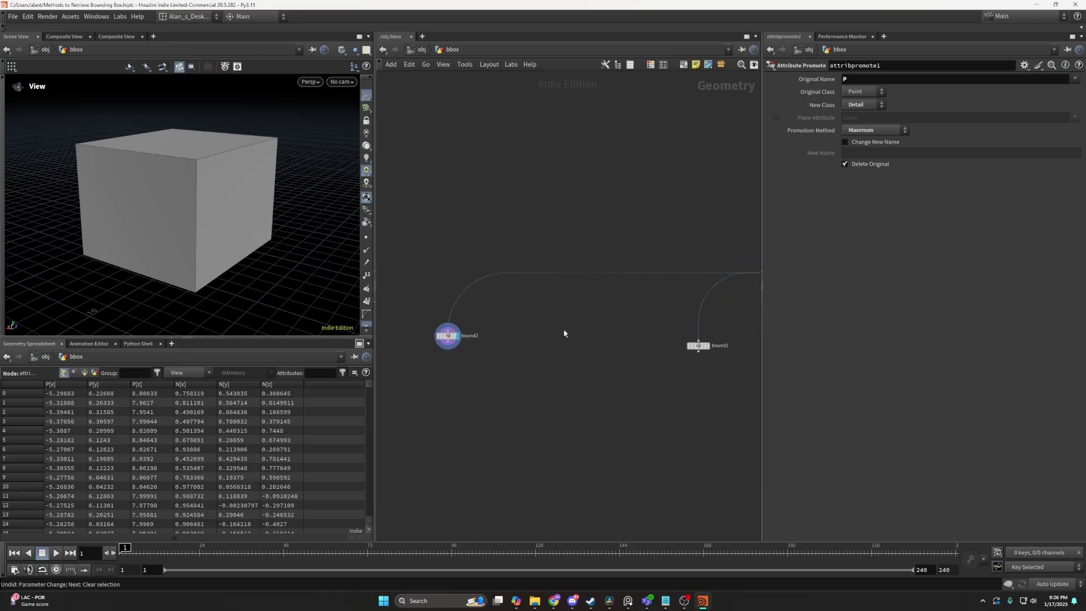
# - Add an Attribute Promote node beside the new Bound node, wire it to the rubber toy geometry, and display it
pyautogui.press('Tab')
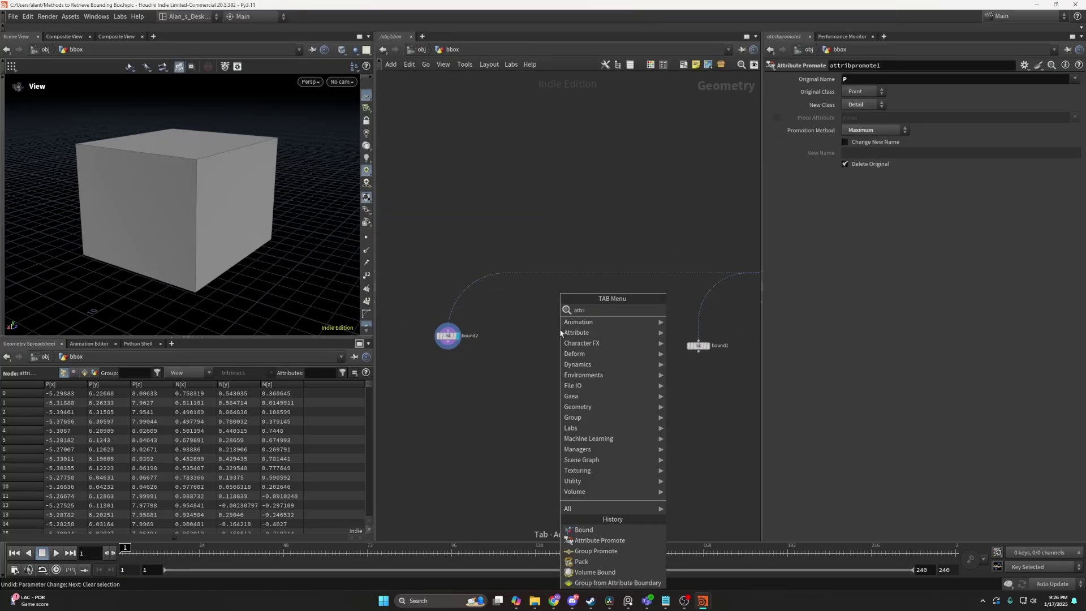
pyautogui.moveTo(562, 332)
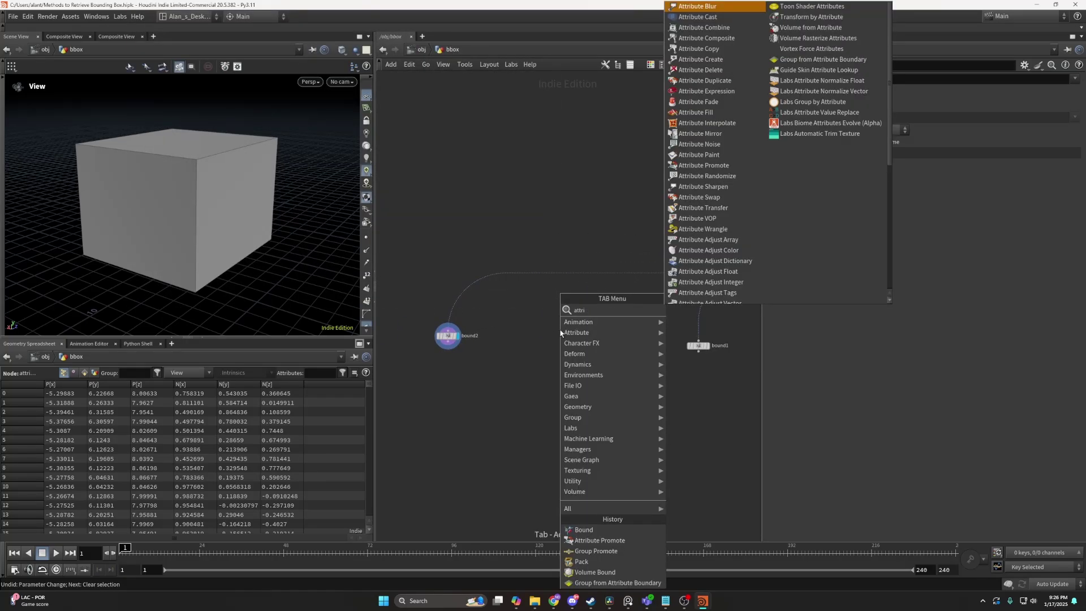
pyautogui.write('prom')
pyautogui.press('Return')
pyautogui.click(526, 340)
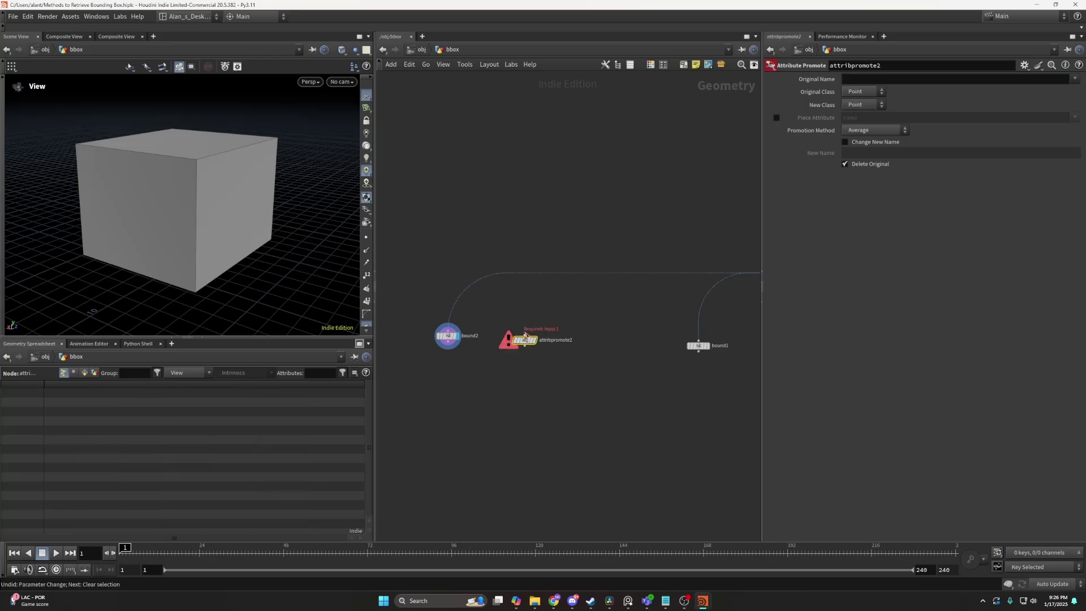
pyautogui.click(526, 334)
pyautogui.moveTo(624, 316); pyautogui.dragTo(613, 351, button='middle')
pyautogui.click(702, 287)
pyautogui.scroll(3, 552, 358)
pyautogui.press('r')
pyautogui.moveTo(553, 359); pyautogui.dragTo(559, 352)
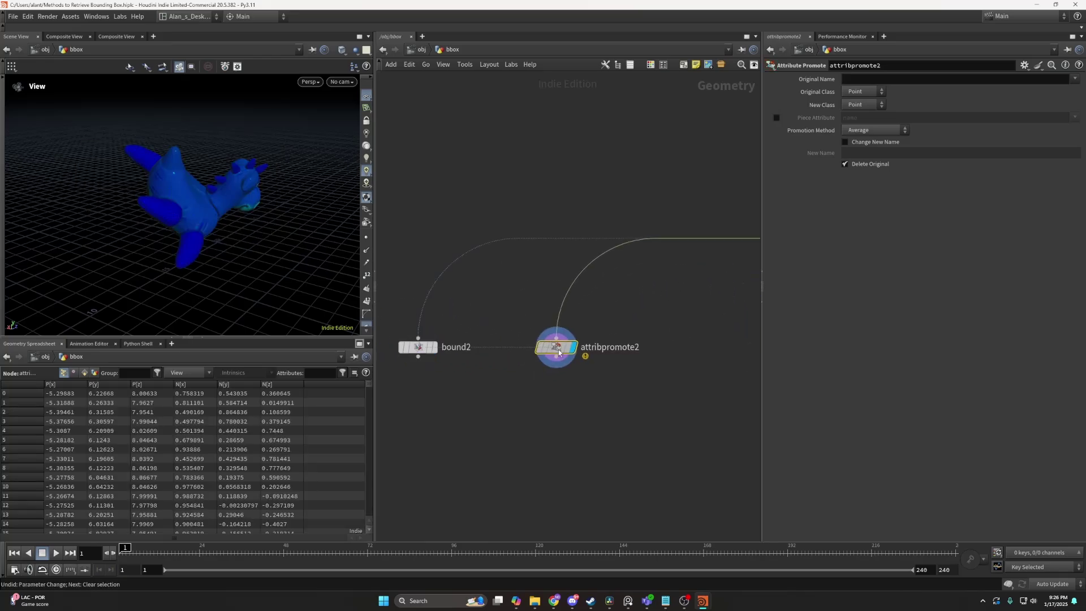
# - Promote the point attribute P to the Detail class and show the detail attributes in the Geometry Spreadsheet
pyautogui.moveTo(218, 177); pyautogui.dragTo(206, 178)
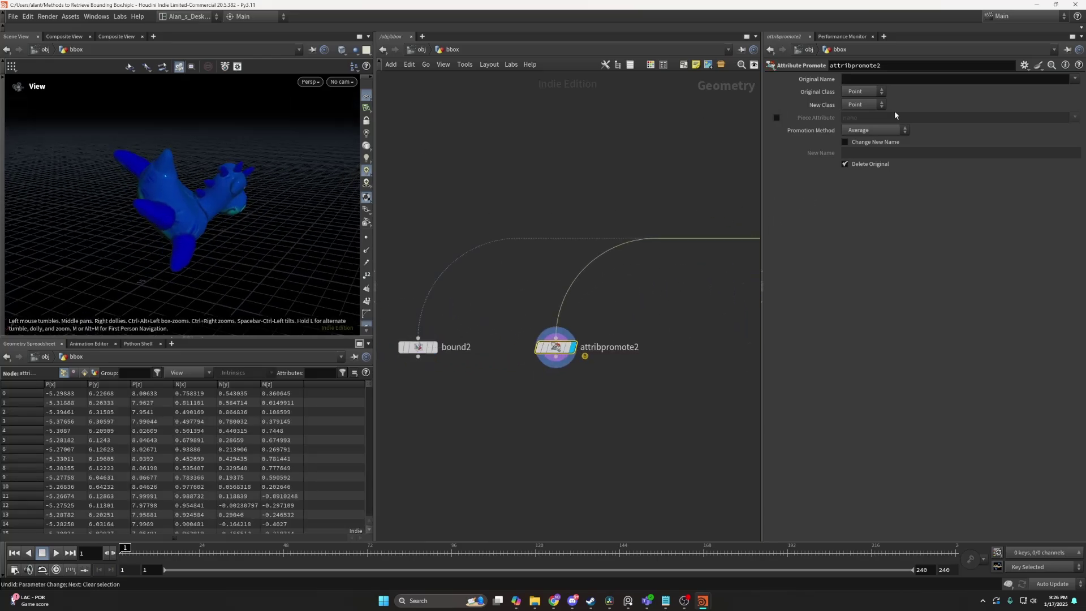
pyautogui.click(1074, 79)
pyautogui.click(1057, 102)
pyautogui.click(863, 104)
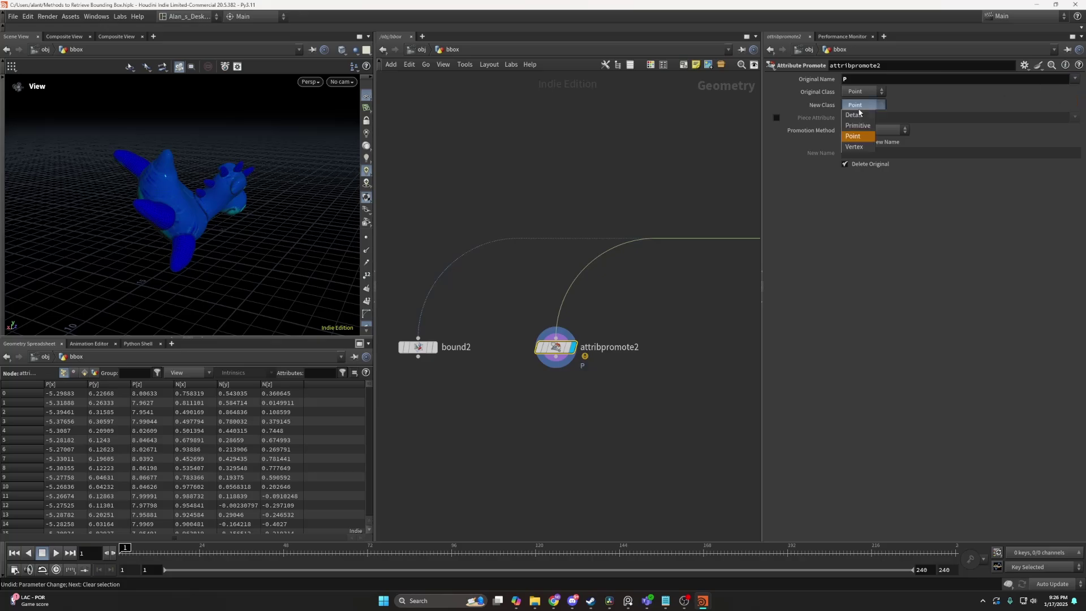
pyautogui.click(860, 102)
pyautogui.click(73, 373)
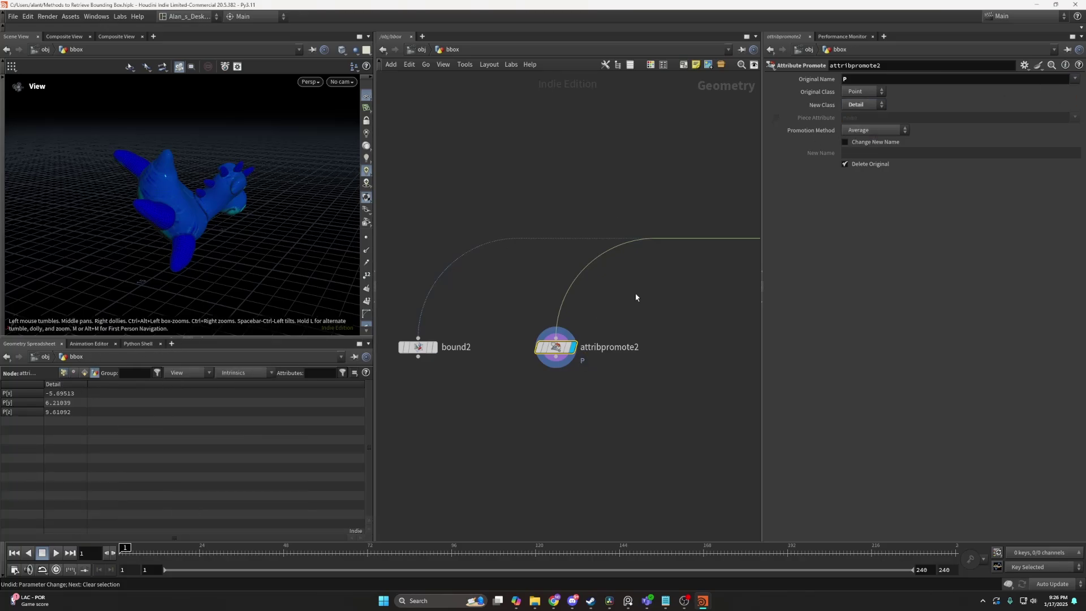
# - Set the new Attribute Promote node's promotion method to Maximum and examine the toy's upper extents
pyautogui.click(876, 131)
pyautogui.click(871, 141)
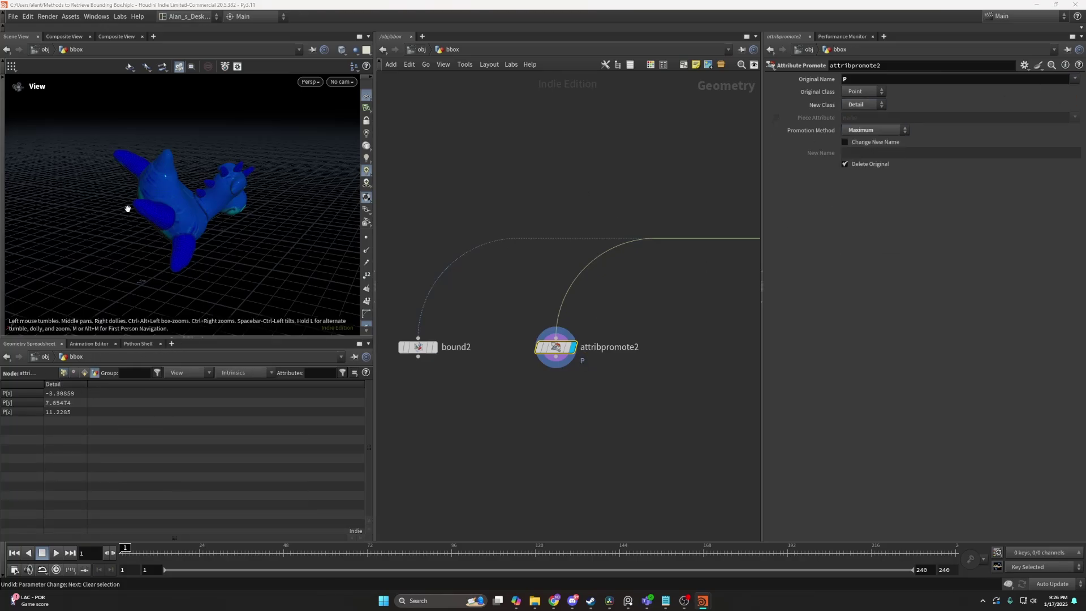
pyautogui.moveTo(126, 207); pyautogui.dragTo(269, 142)
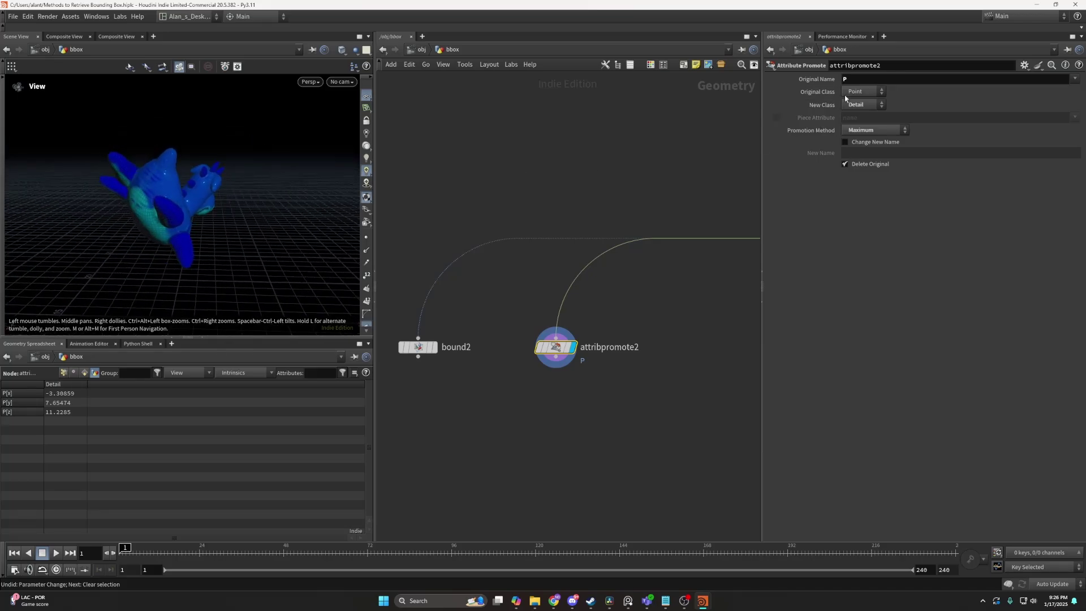
# - Set the new Attribute Promote node's promotion method to Minimum and shift the node slightly away from the Bound node
pyautogui.click(864, 131)
pyautogui.click(865, 152)
pyautogui.moveTo(184, 195); pyautogui.dragTo(144, 218)
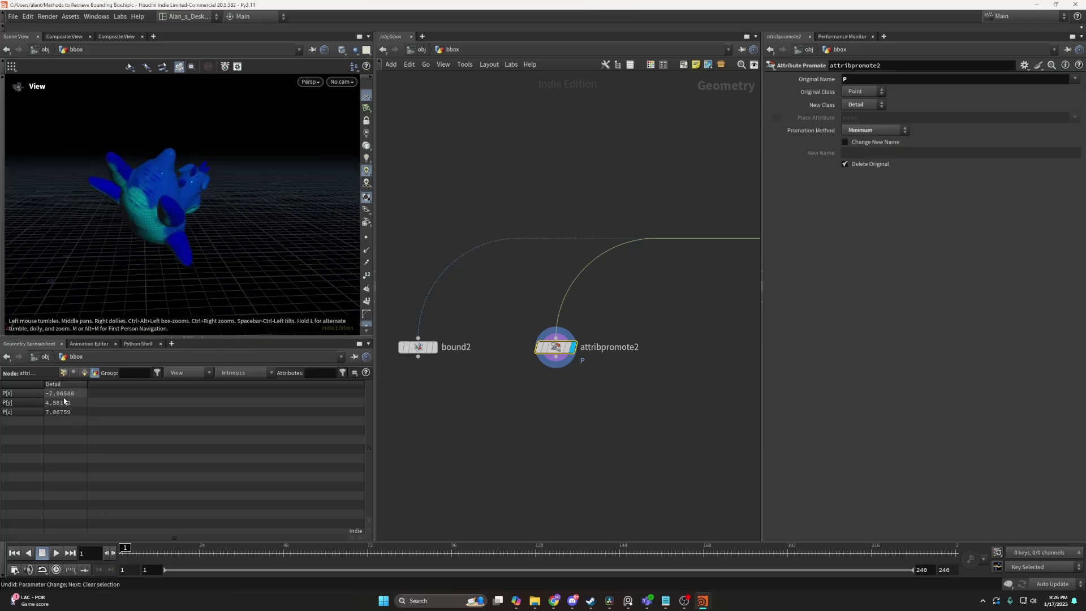
pyautogui.moveTo(113, 260); pyautogui.dragTo(188, 233)
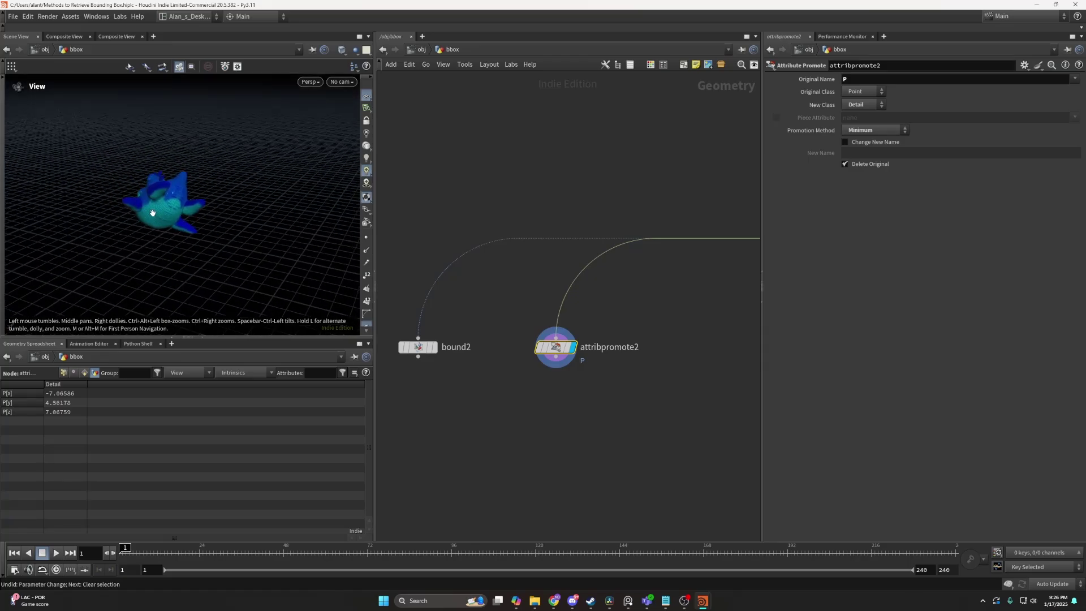
pyautogui.moveTo(556, 346); pyautogui.dragTo(568, 347)
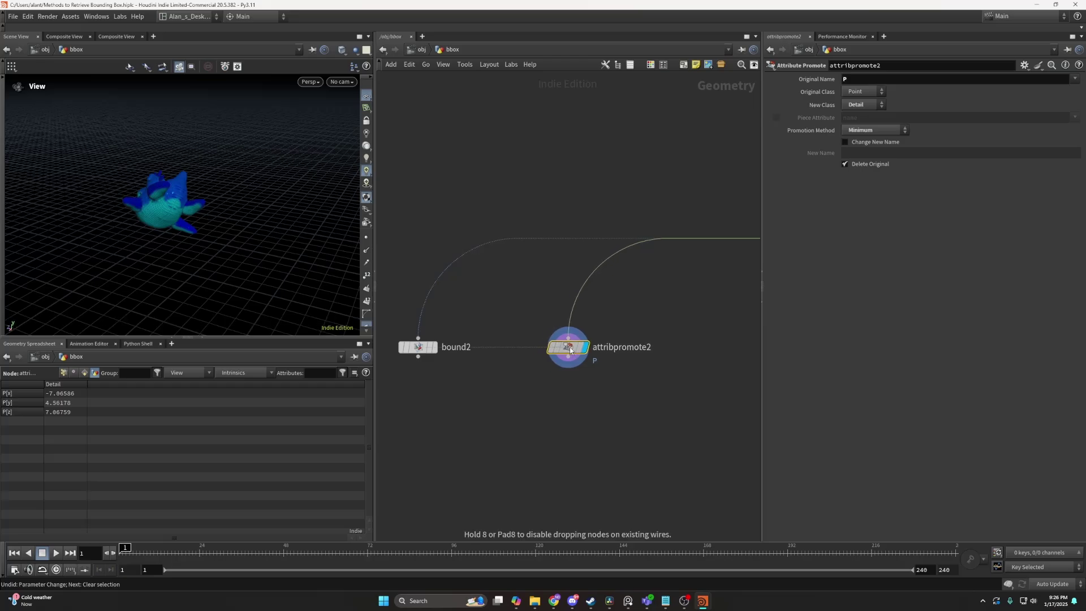
# - Examine the bounding box VEX code in the existing Min_Max1 wrangle
pyautogui.scroll(-4, 640, 343)
pyautogui.moveTo(719, 338); pyautogui.dragTo(492, 334, button='middle')
pyautogui.scroll(4, 618, 360)
pyautogui.moveTo(691, 356); pyautogui.dragTo(533, 361, button='middle')
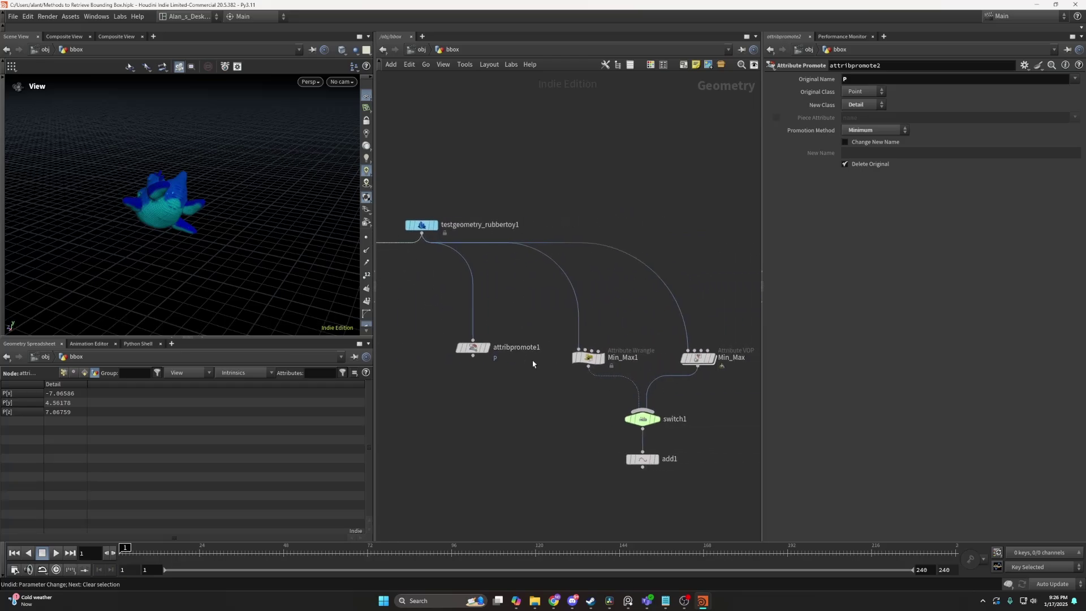
pyautogui.moveTo(592, 355); pyautogui.dragTo(592, 355)
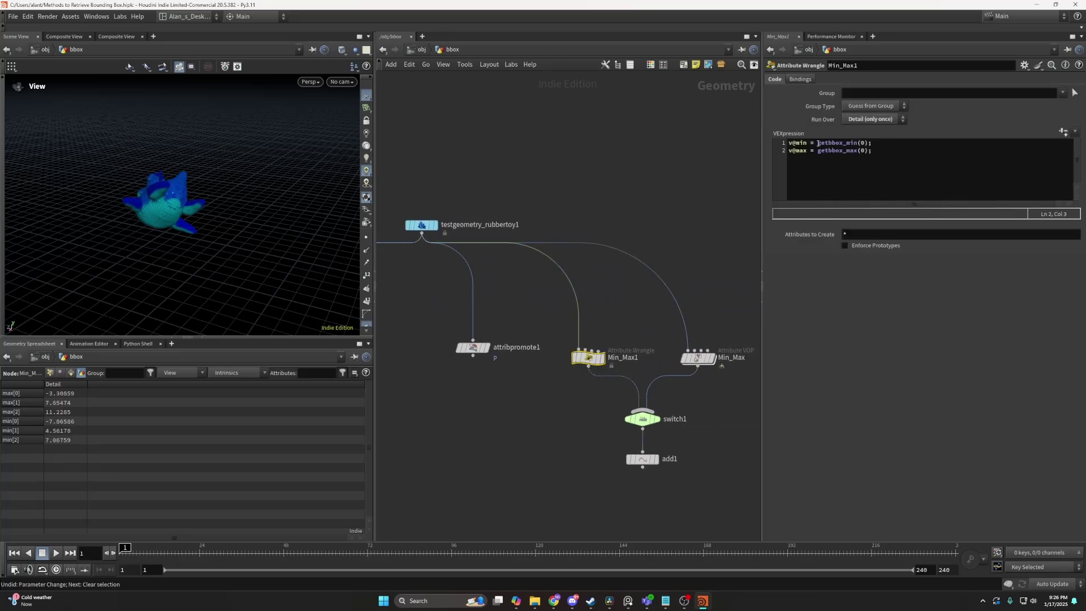
pyautogui.moveTo(817, 143); pyautogui.dragTo(787, 143)
pyautogui.click(861, 143)
pyautogui.click(807, 144)
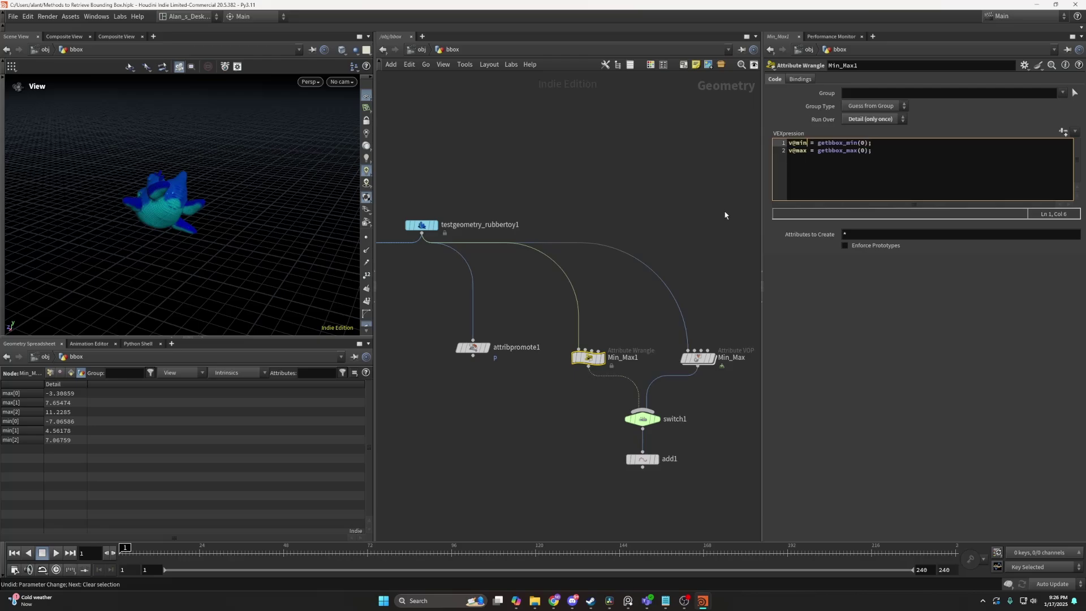
# - Add an Attribute Wrangle node beside the new Attribute Promote node, fed by the rubber toy geometry
pyautogui.scroll(-4, 539, 417)
pyautogui.click(512, 423)
pyautogui.moveTo(472, 406); pyautogui.dragTo(704, 403, button='middle')
pyautogui.scroll(4, 565, 372)
pyautogui.press('Tab')
pyautogui.write('wr')
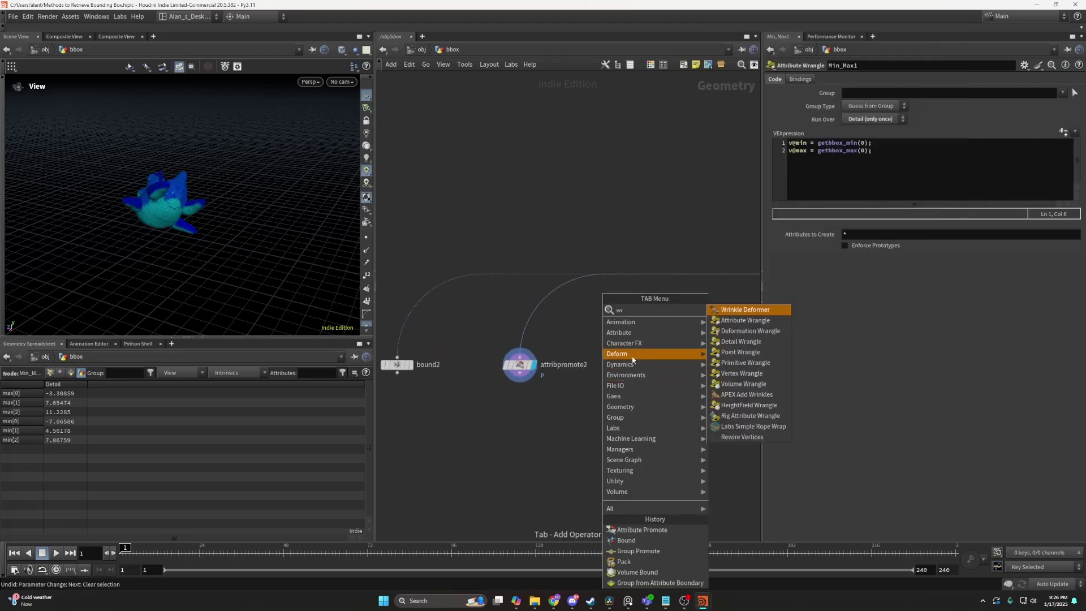
pyautogui.click(746, 320)
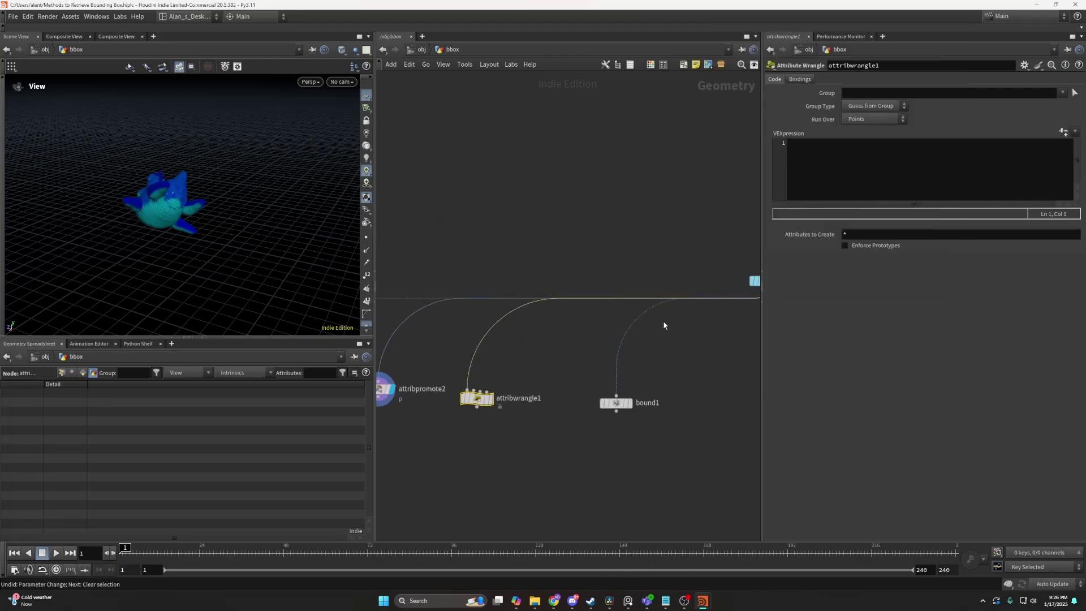
# - Write the VEX line v@min = getbbox_min(0); in the new Attribute Wrangle node
pyautogui.click(816, 169)
pyautogui.write('v@')
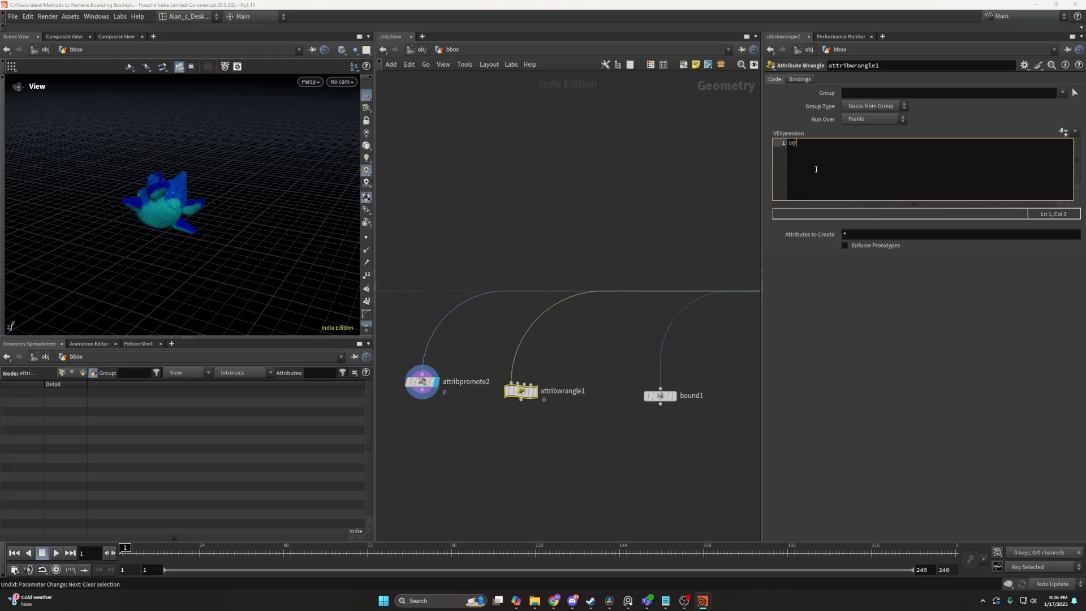
pyautogui.write('min = get')
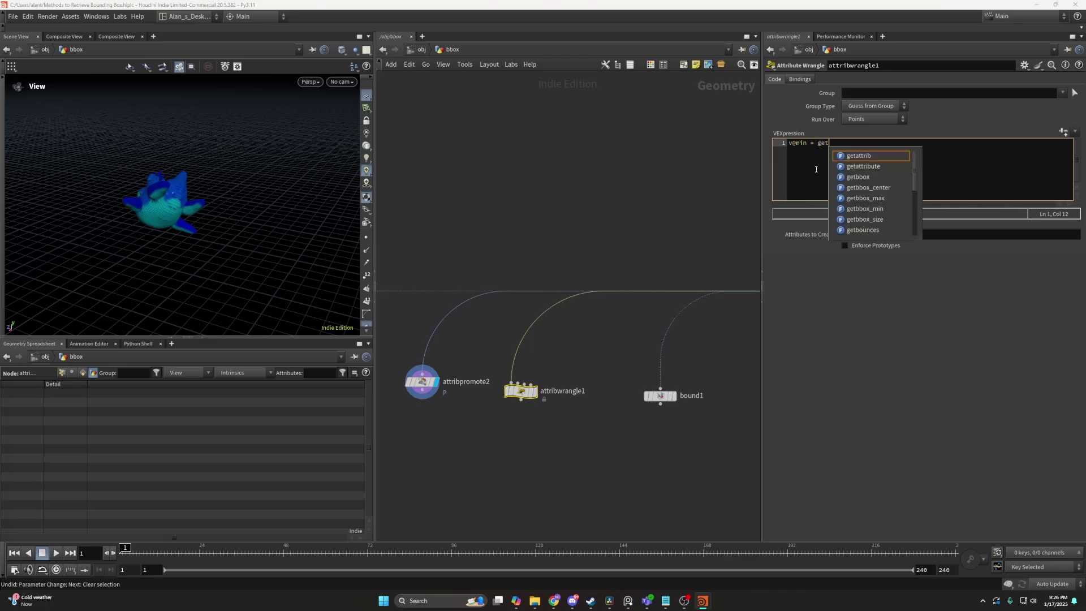
pyautogui.write('b')
pyautogui.press('Return')
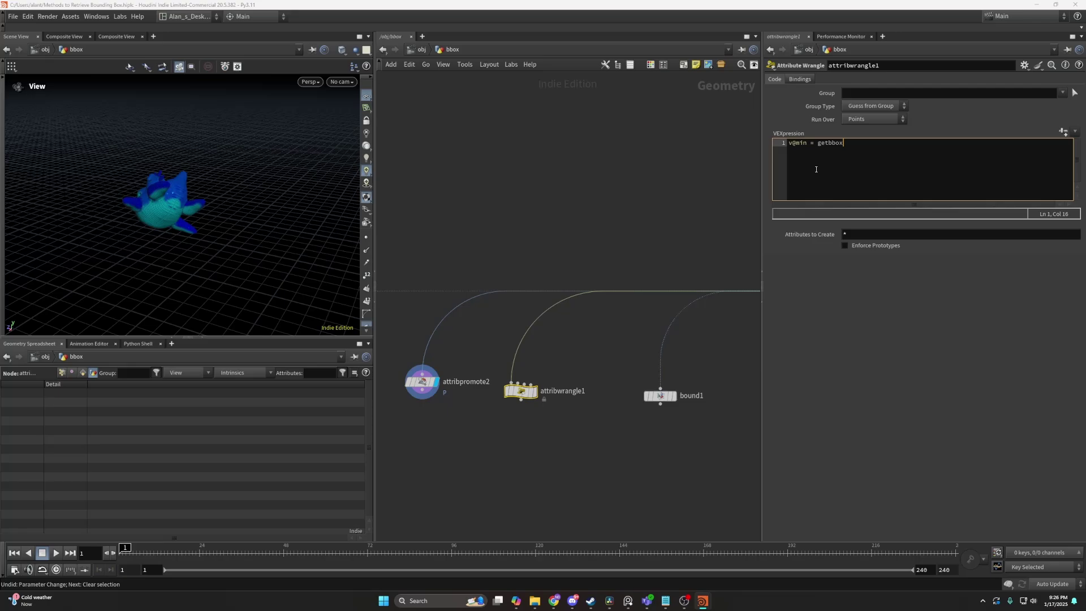
pyautogui.press('F1')
pyautogui.press('Escape')
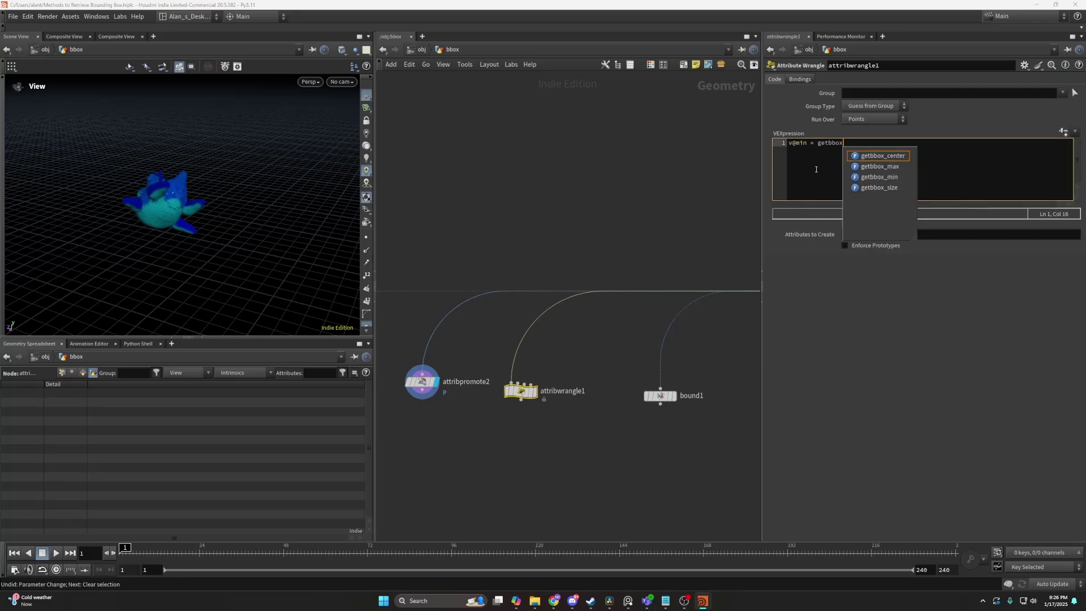
pyautogui.click(897, 180)
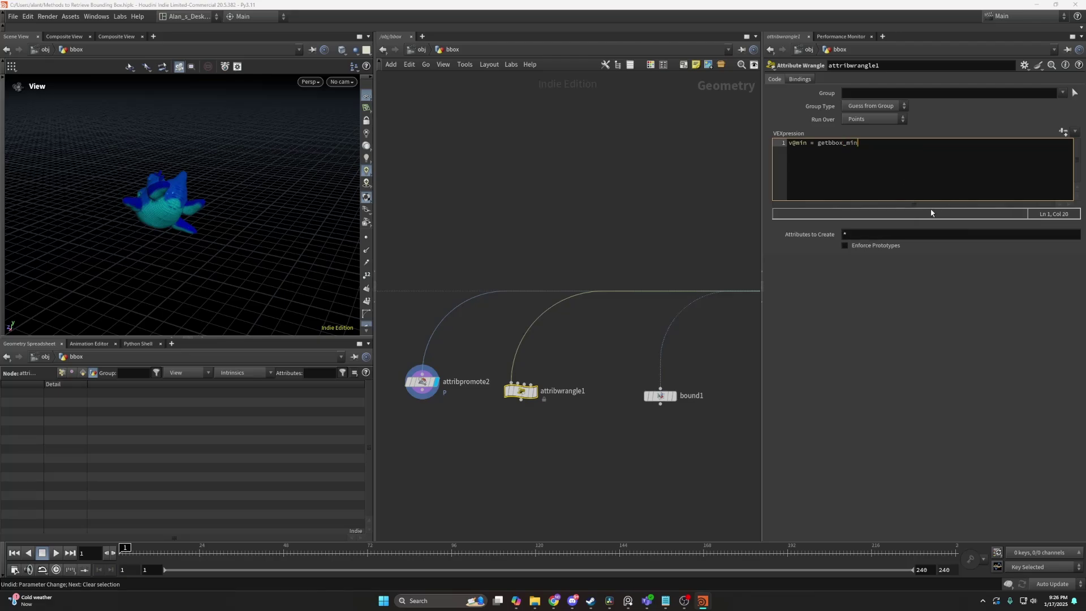
pyautogui.write('(')
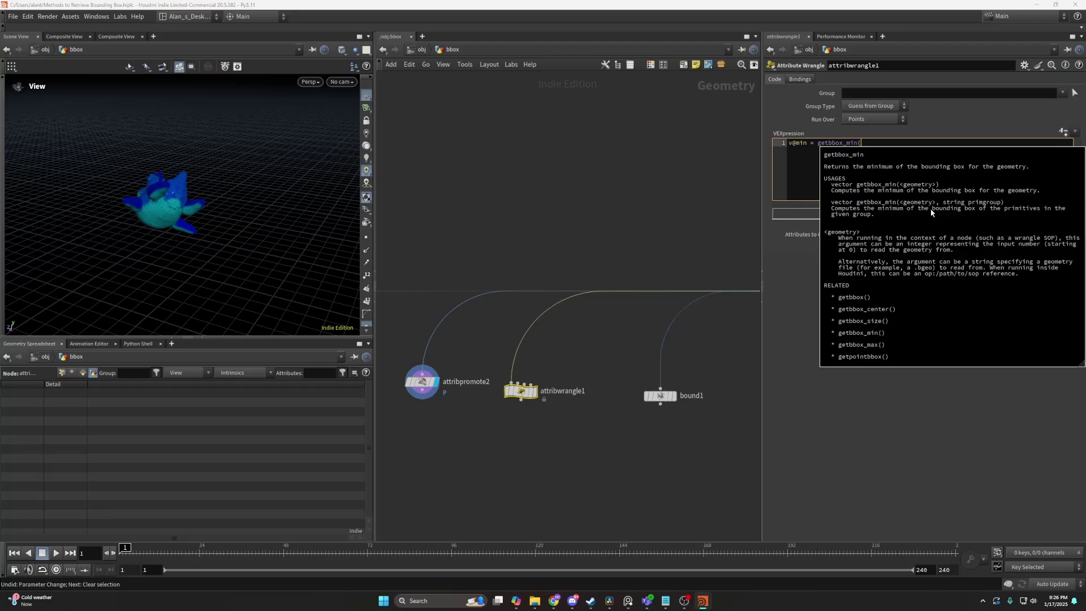
pyautogui.write('0);')
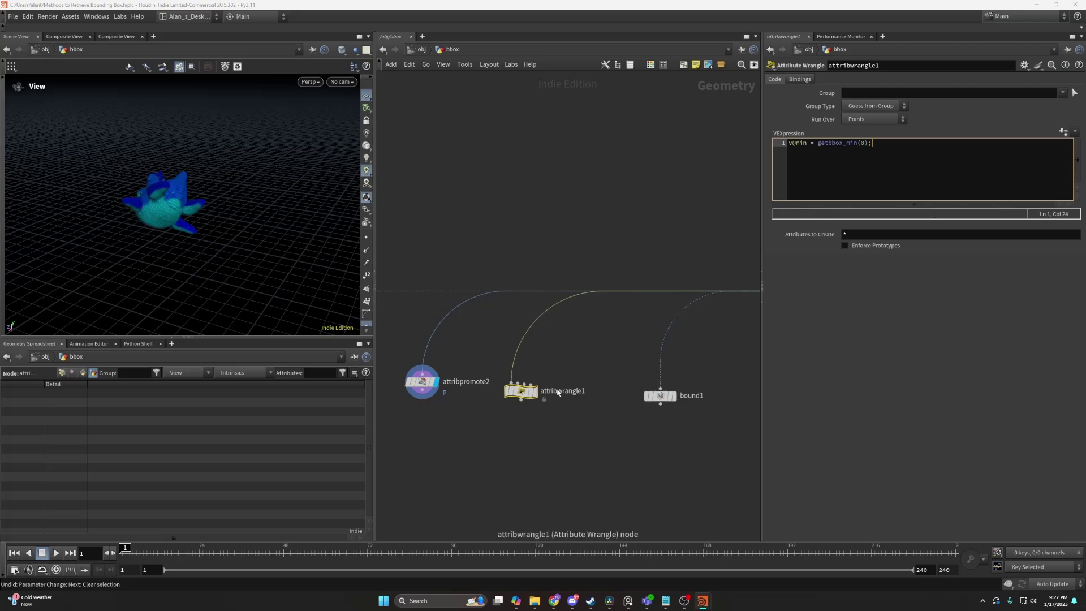
# - Display the new wrangle's result and set it to run over Detail (only once)
pyautogui.click(535, 391)
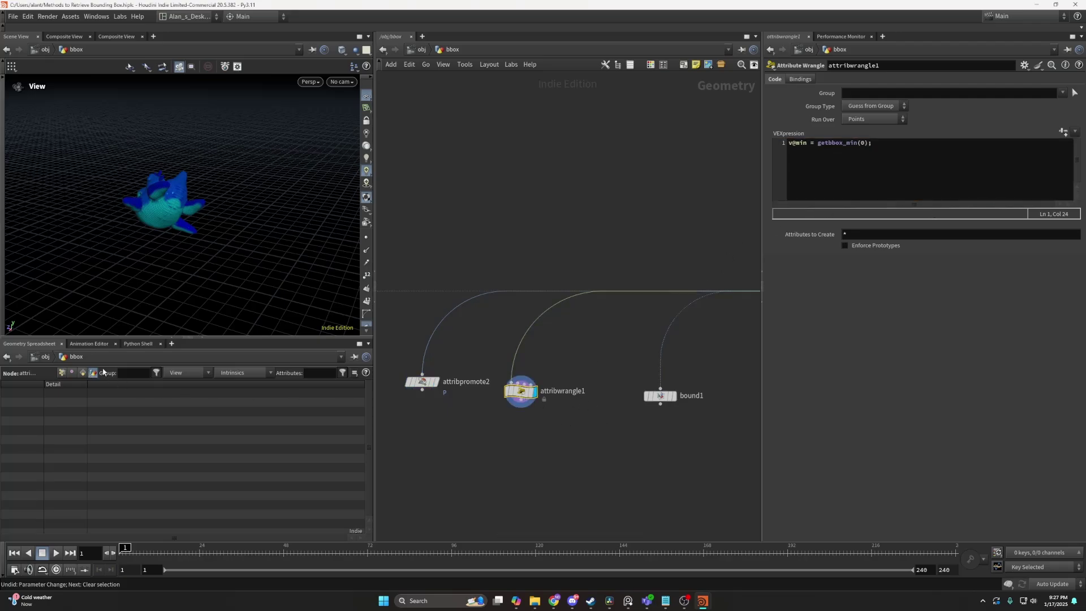
pyautogui.click(873, 118)
pyautogui.click(871, 119)
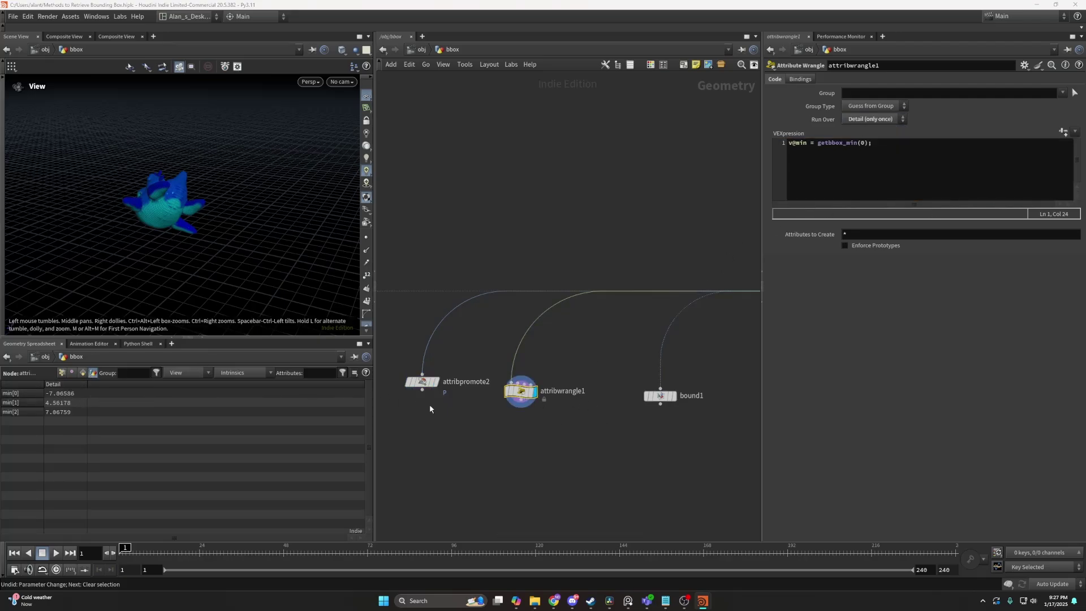
# - Compare the minimum values from the new Attribute Promote node with those from the new wrangle in the spreadsheet
pyautogui.click(422, 382)
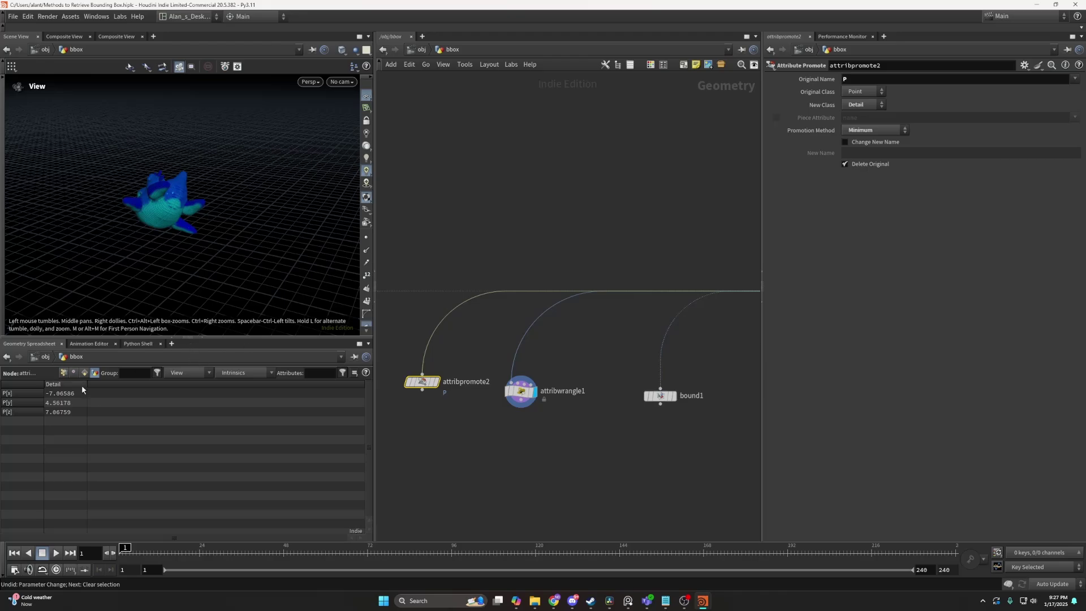
pyautogui.click(520, 391)
pyautogui.click(423, 383)
pyautogui.click(530, 398)
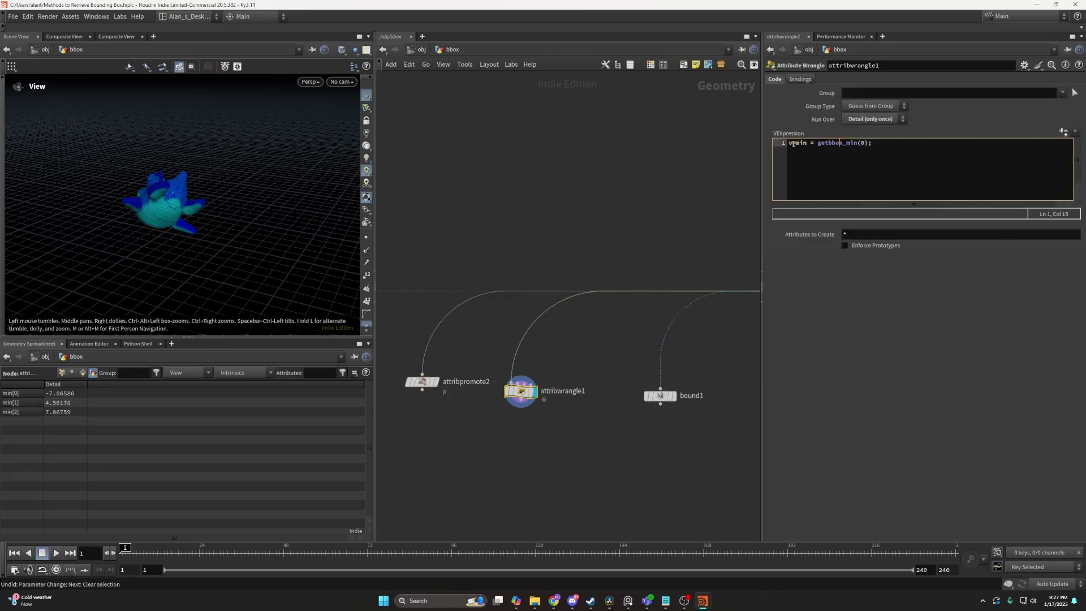
pyautogui.moveTo(789, 144); pyautogui.dragTo(943, 141)
pyautogui.click(943, 143)
pyautogui.moveTo(456, 420); pyautogui.dragTo(408, 380)
pyautogui.moveTo(548, 421); pyautogui.dragTo(524, 397)
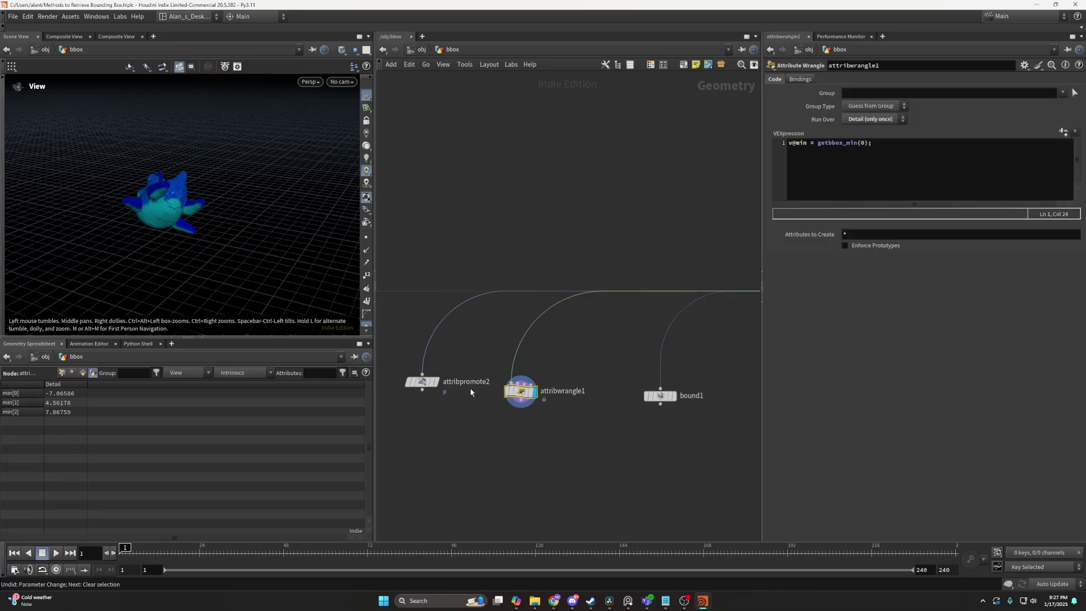
pyautogui.moveTo(438, 402); pyautogui.dragTo(389, 376)
pyautogui.moveTo(538, 412); pyautogui.dragTo(523, 396)
pyautogui.moveTo(451, 401); pyautogui.dragTo(399, 379)
pyautogui.moveTo(542, 416); pyautogui.dragTo(522, 396)
pyautogui.moveTo(455, 399); pyautogui.dragTo(388, 371)
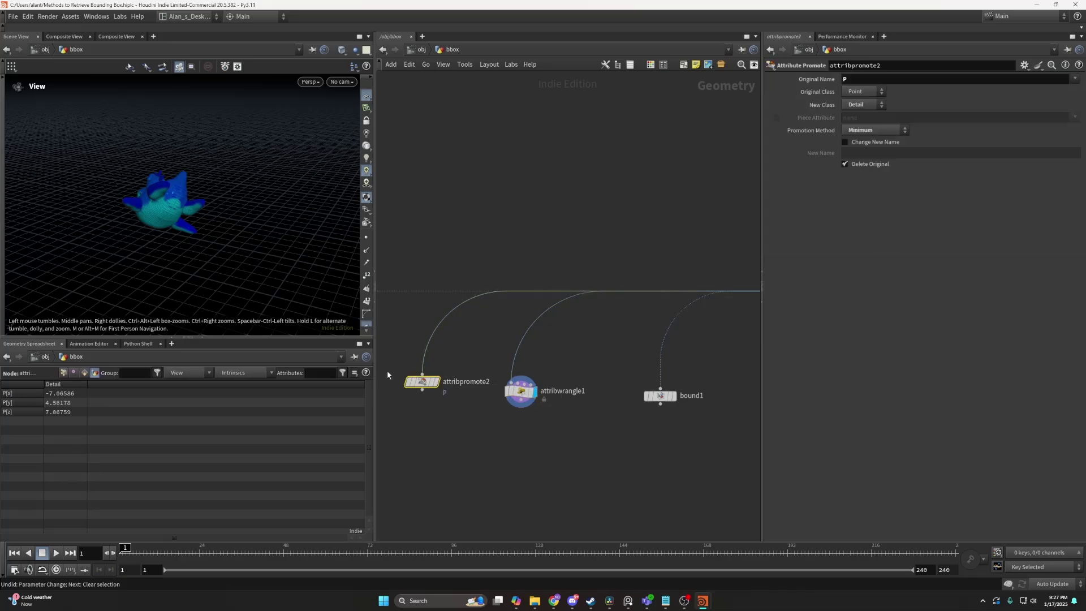
pyautogui.moveTo(560, 429); pyautogui.dragTo(523, 396)
# - Duplicate the wrangle's code line and change the copy to v@max = getbbox_max(0);
pyautogui.moveTo(886, 147); pyautogui.dragTo(788, 144)
pyautogui.hotkey('ctrl', 'c')
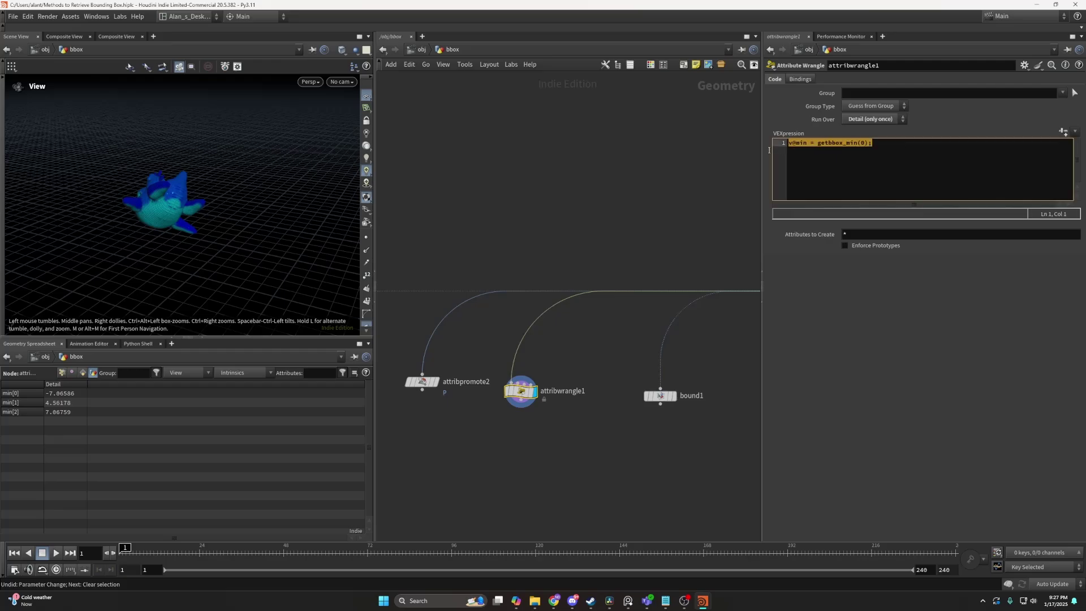
pyautogui.click(897, 151)
pyautogui.press('Return')
pyautogui.hotkey('ctrl', 'v')
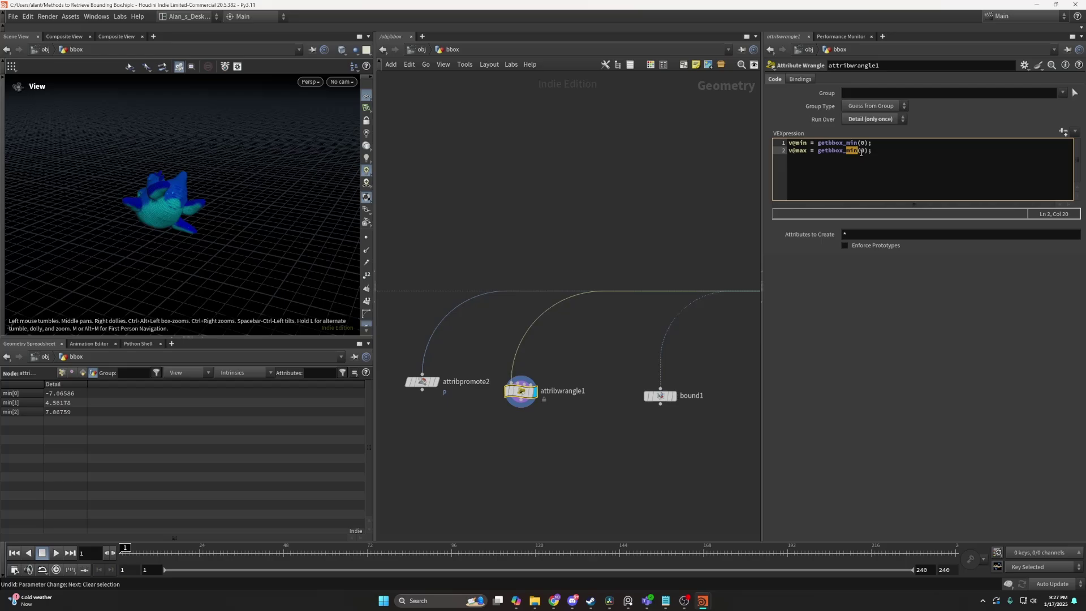
pyautogui.click(841, 391)
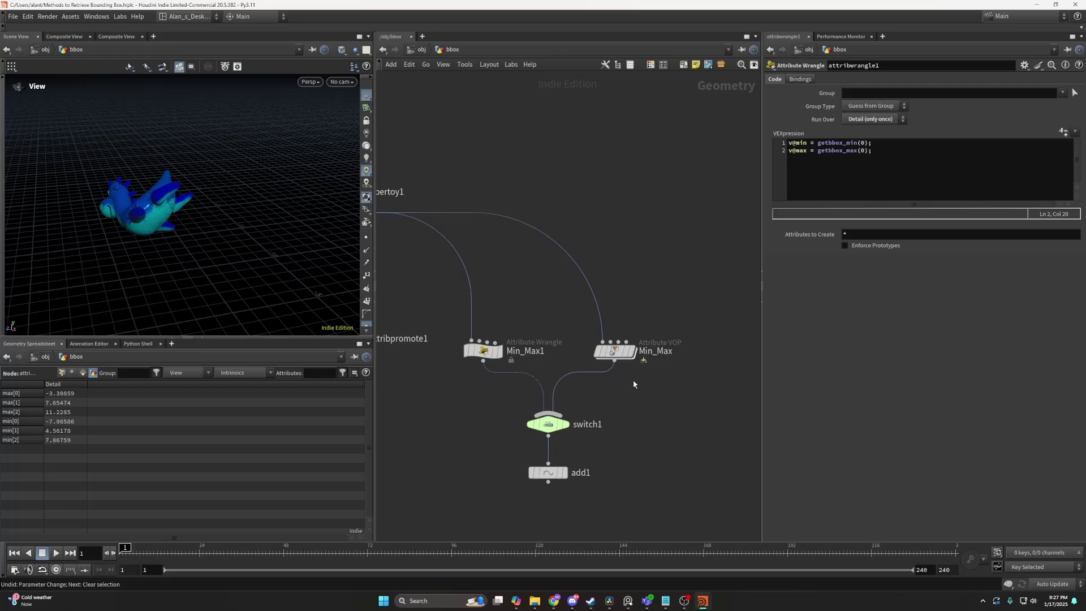
# - Examine the bounding box and bind nodes inside the existing Min_Max Attribute VOP
pyautogui.doubleClick(615, 351)
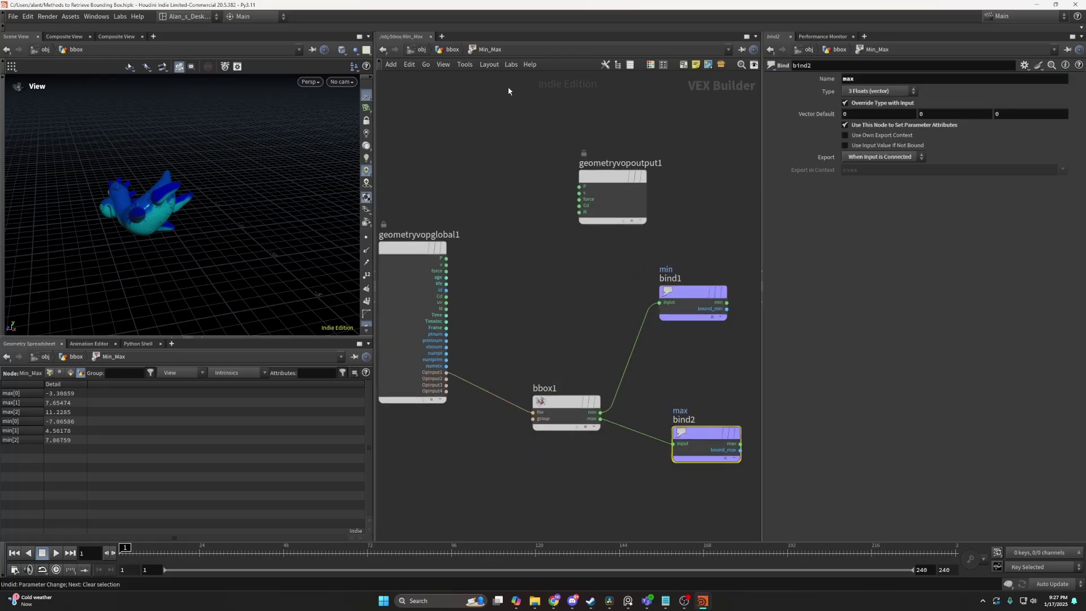
pyautogui.press('u')
# - Add an Attribute VOP node beside the new Attribute Wrangle in the geometry network
pyautogui.scroll(1, 523, 344)
pyautogui.moveTo(602, 323); pyautogui.dragTo(656, 324)
pyautogui.press('Tab')
pyautogui.write('vop')
pyautogui.press('Return')
pyautogui.press('Escape')
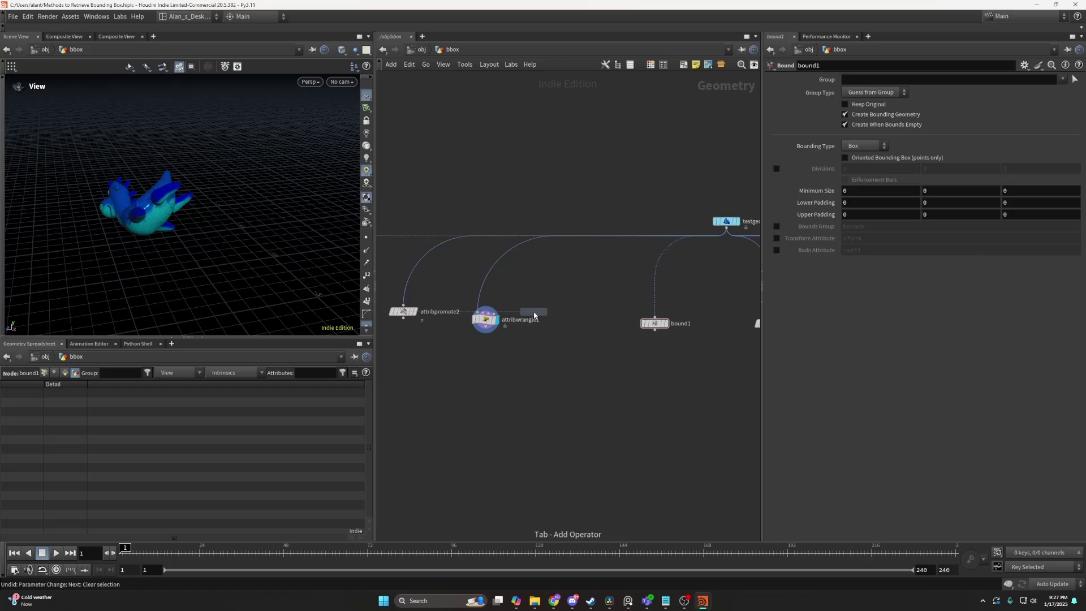
pyautogui.press('Tab')
pyautogui.write('att vop')
pyautogui.press('Return')
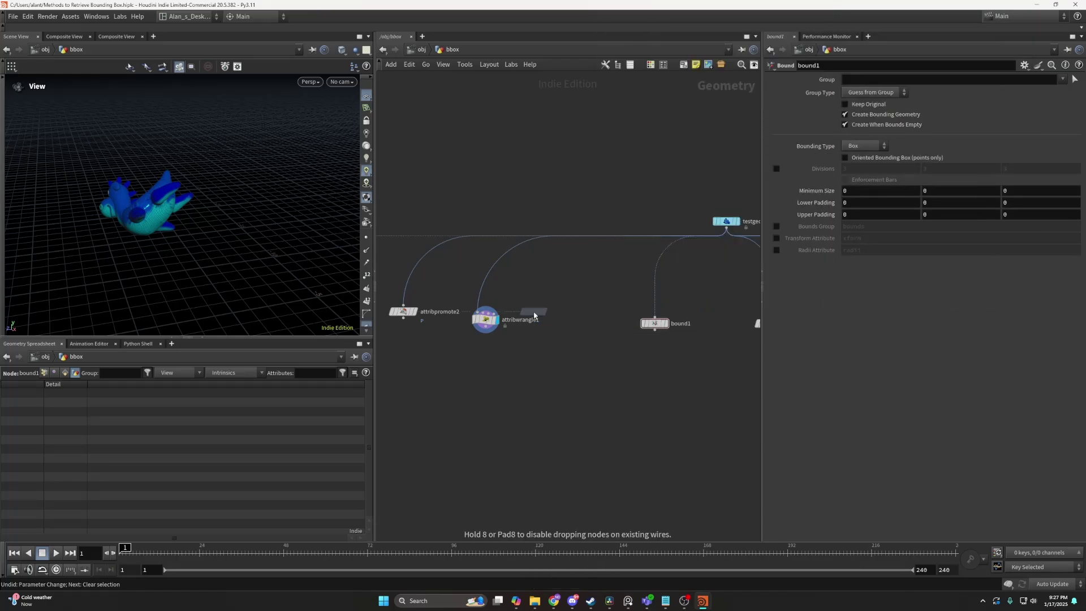
pyautogui.click(566, 311)
# - Delete the bound1 node located near the new Attribute VOP
pyautogui.moveTo(565, 311); pyautogui.dragTo(404, 335, button='middle')
pyautogui.moveTo(475, 382); pyautogui.dragTo(535, 370)
pyautogui.moveTo(533, 372); pyautogui.dragTo(689, 379, button='middle')
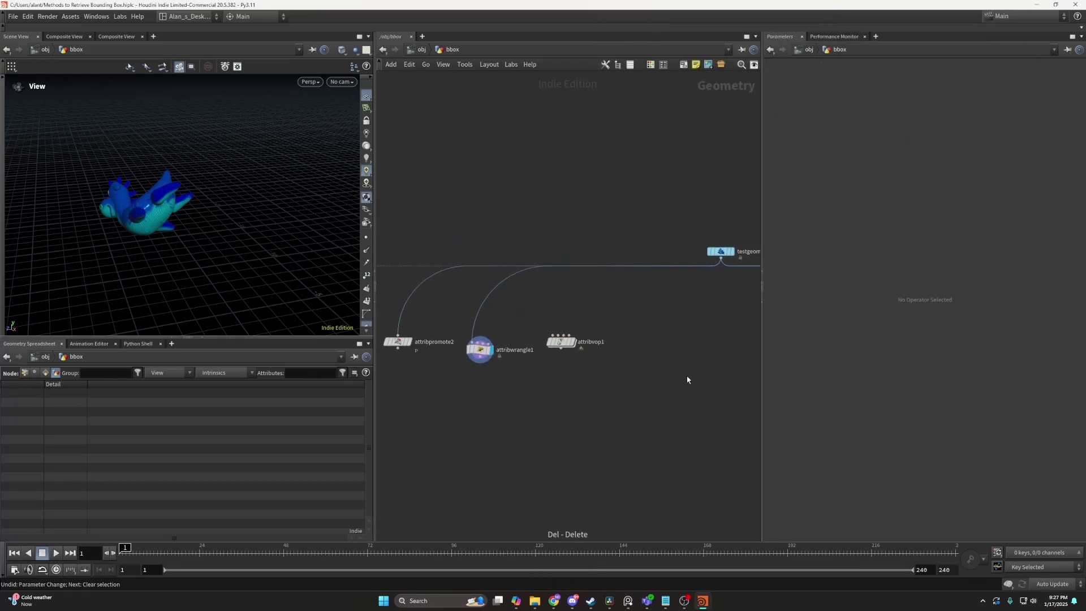
# - Connect the rubber toy geometry to the first input of the new Attribute VOP
pyautogui.scroll(3, 537, 349)
pyautogui.moveTo(574, 342); pyautogui.dragTo(586, 360)
pyautogui.scroll(-2, 559, 351)
pyautogui.moveTo(525, 346); pyautogui.dragTo(622, 308)
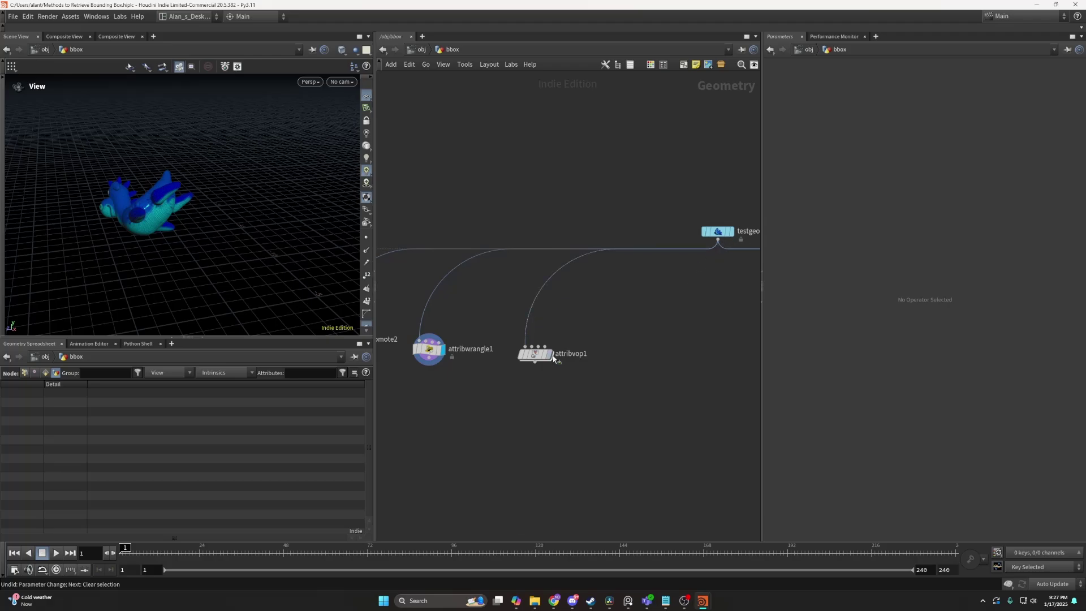
# - Inside the new Attribute VOP, add a Bounding Box node and wire OpInput1 into its file input
pyautogui.doubleClick(534, 354)
pyautogui.press('Tab')
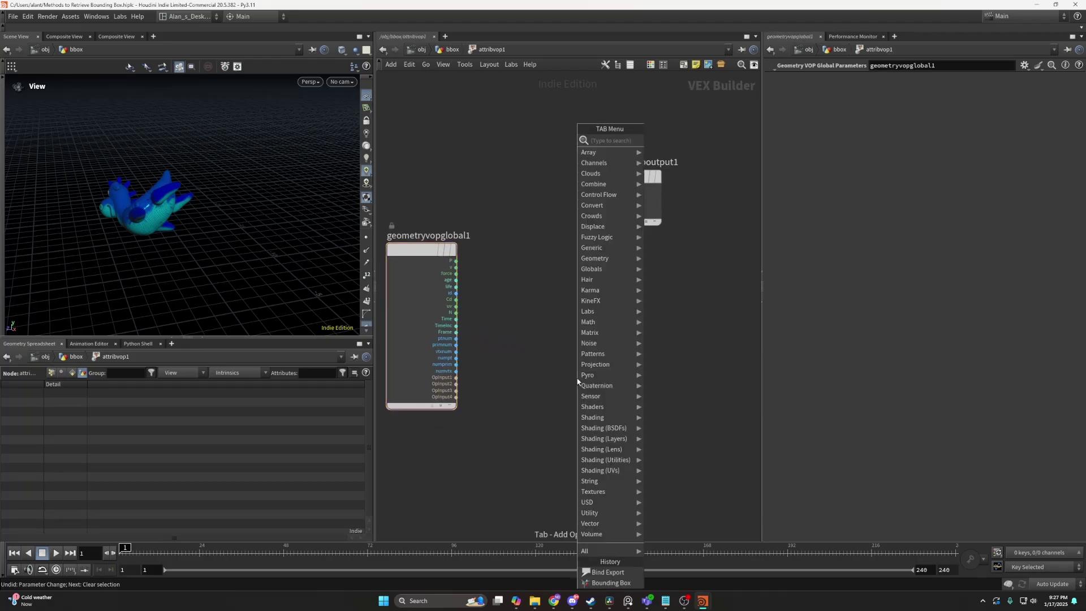
pyautogui.write('bound')
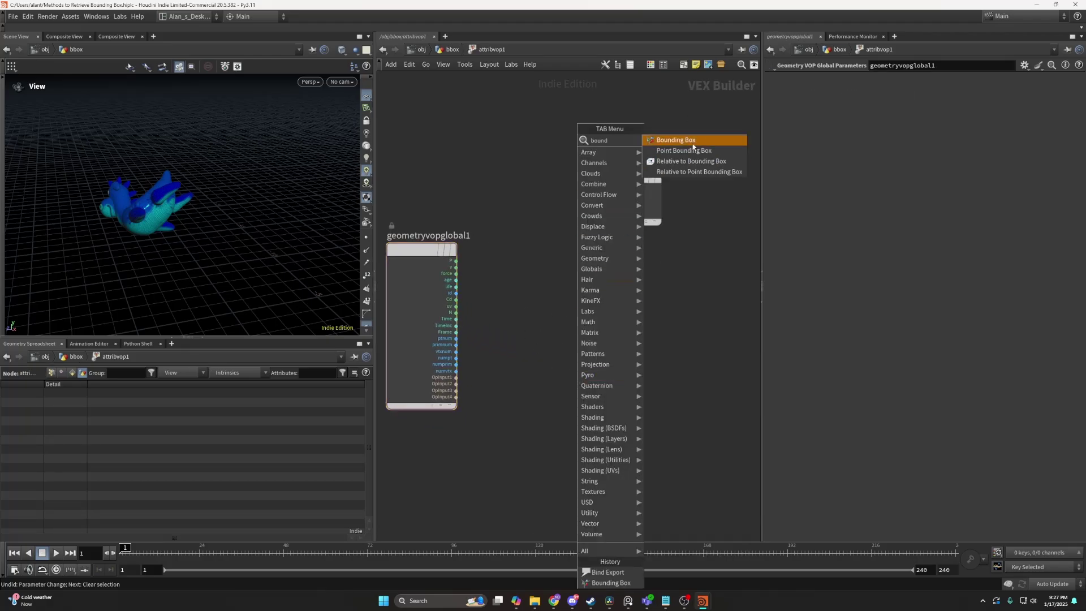
pyautogui.click(693, 143)
pyautogui.click(566, 378)
pyautogui.scroll(2, 540, 368)
pyautogui.click(527, 391)
pyautogui.click(417, 372)
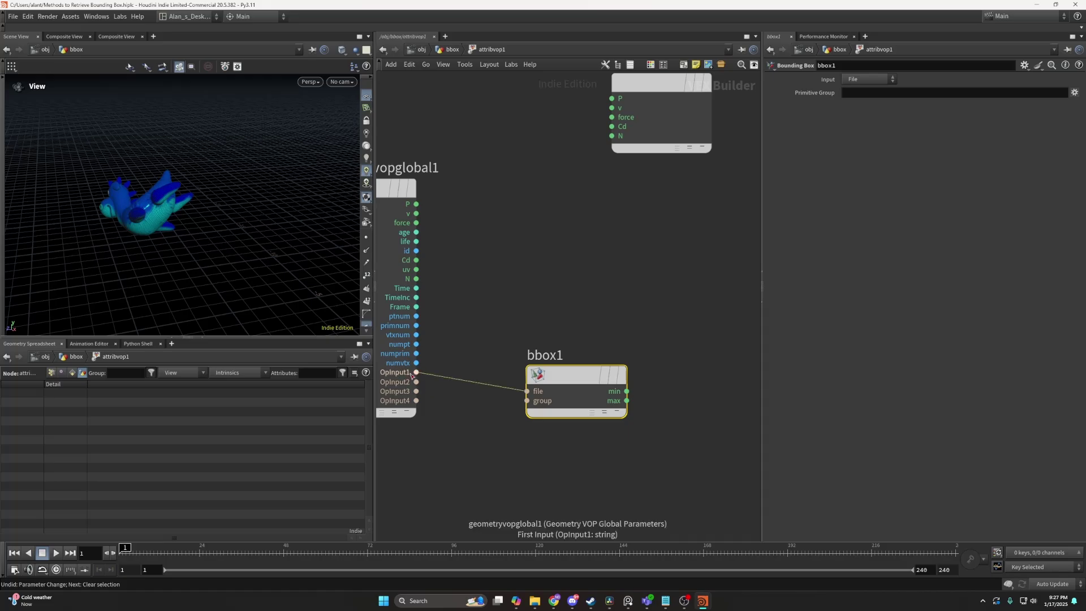
pyautogui.moveTo(633, 391); pyautogui.dragTo(531, 367, button='middle')
pyautogui.click(528, 367)
pyautogui.click(676, 287)
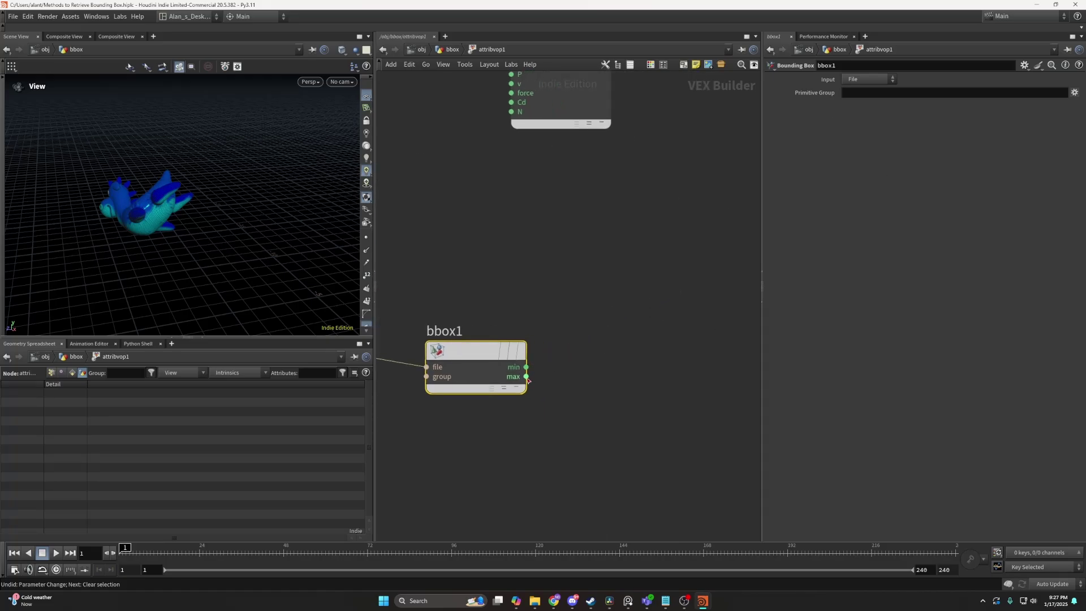
pyautogui.click(526, 377)
pyautogui.press('Escape')
# - Return to the geometry network, then examine the Min_Max1 wrangle and the switch1 output with the toy framed in the viewport
pyautogui.press('u')
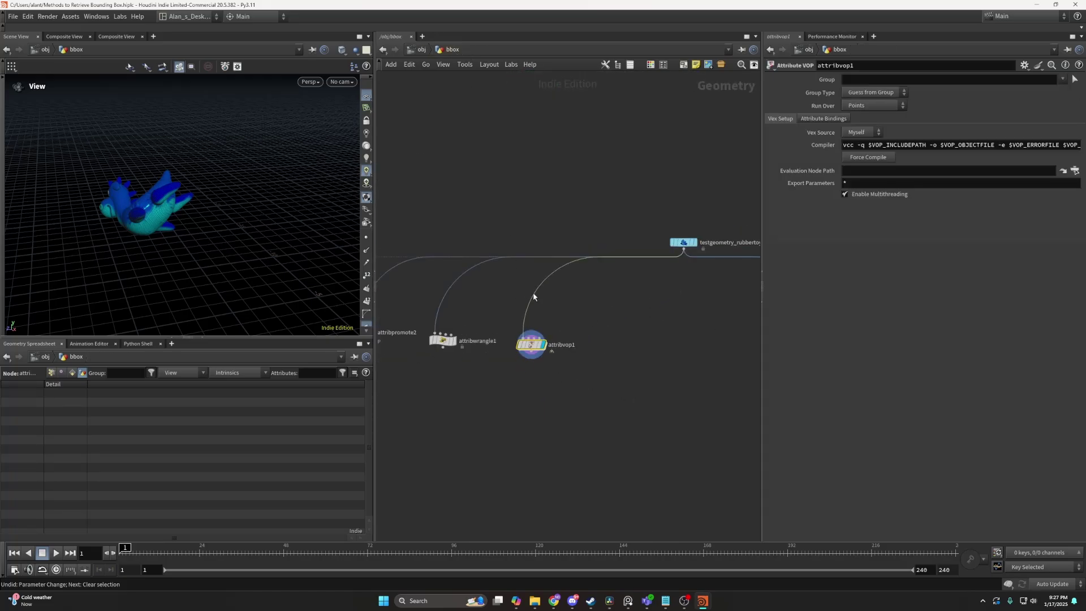
pyautogui.click(502, 324)
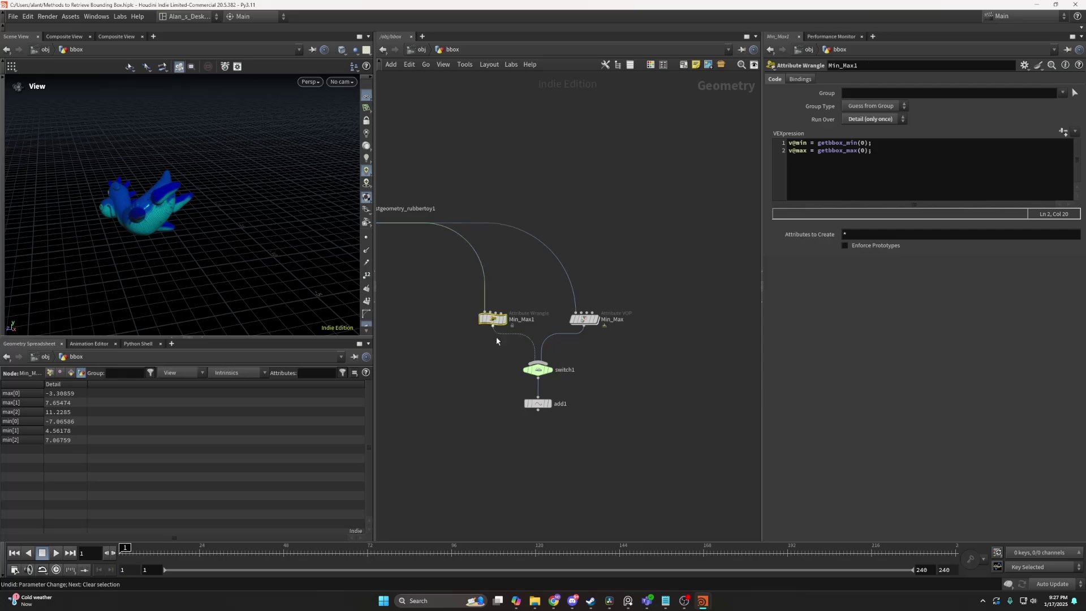
pyautogui.click(552, 360)
pyautogui.hotkey('space', 'g')
pyautogui.moveTo(92, 170); pyautogui.dragTo(351, 262)
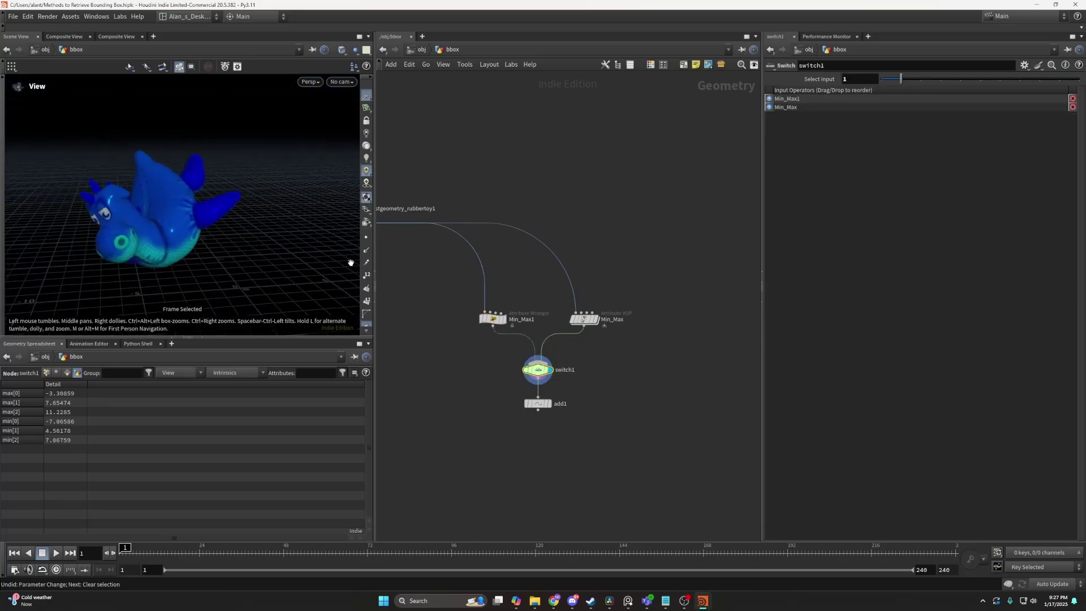
pyautogui.hotkey('ctrl', 'y')
pyautogui.click(504, 320)
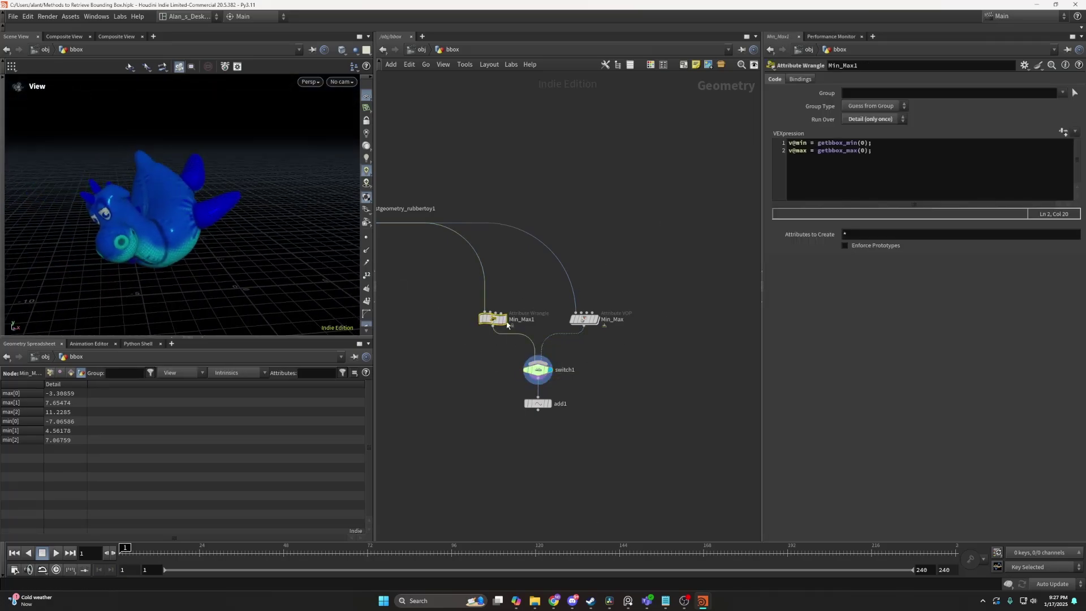
# - Display the add1 node and view its two points around the toy from another angle
pyautogui.click(542, 404)
pyautogui.click(549, 404)
pyautogui.moveTo(152, 195); pyautogui.dragTo(204, 202)
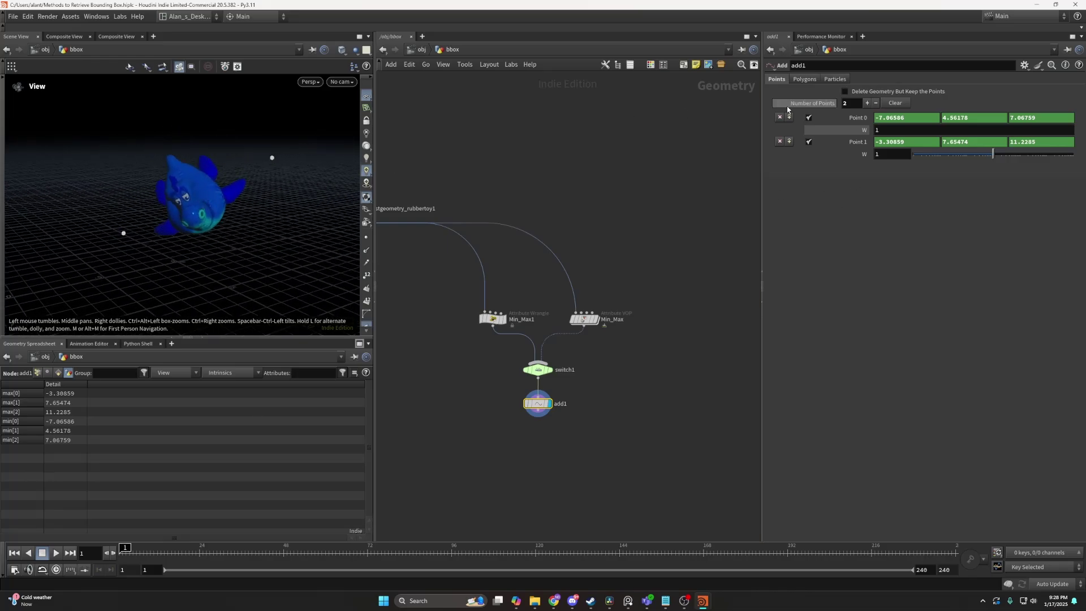
# - Reveal the Point 0 and Point 1 expressions in add1 and examine their detail() references to min and max
pyautogui.click(858, 117)
pyautogui.click(858, 142)
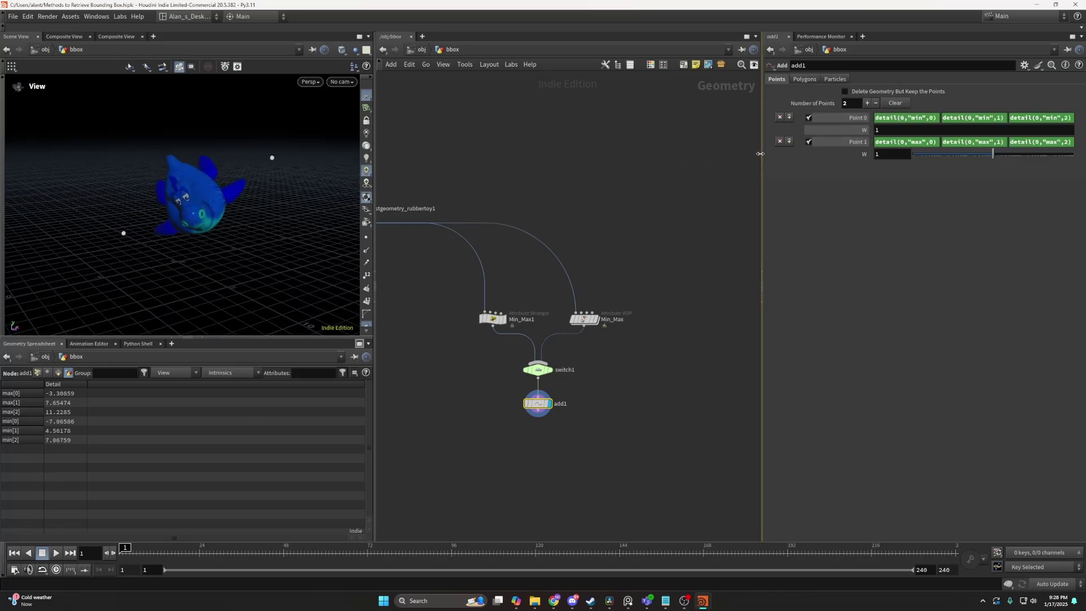
pyautogui.moveTo(762, 170); pyautogui.dragTo(590, 170)
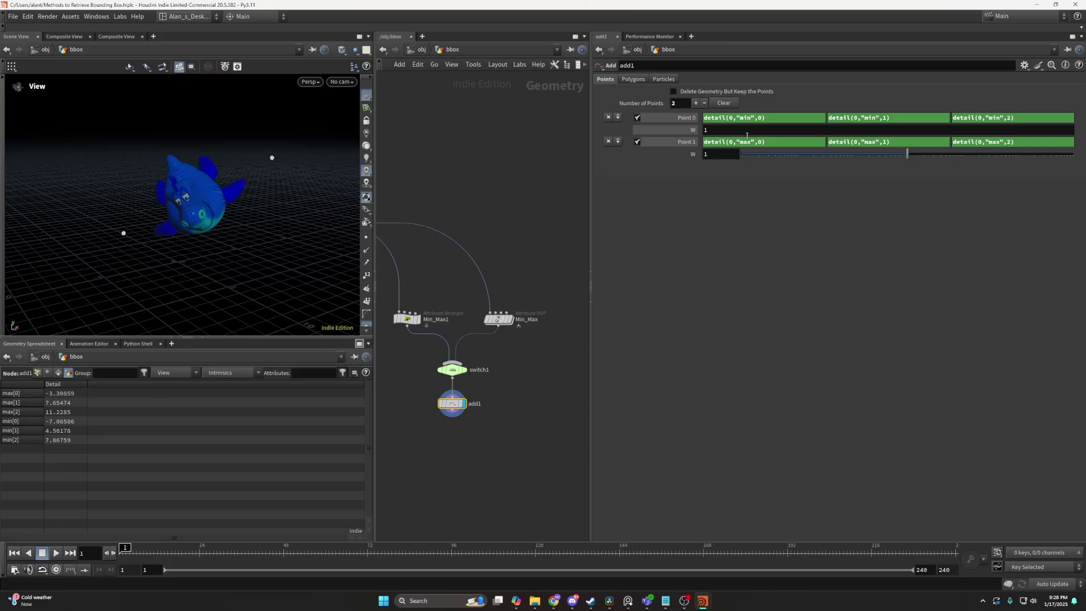
pyautogui.click(760, 117)
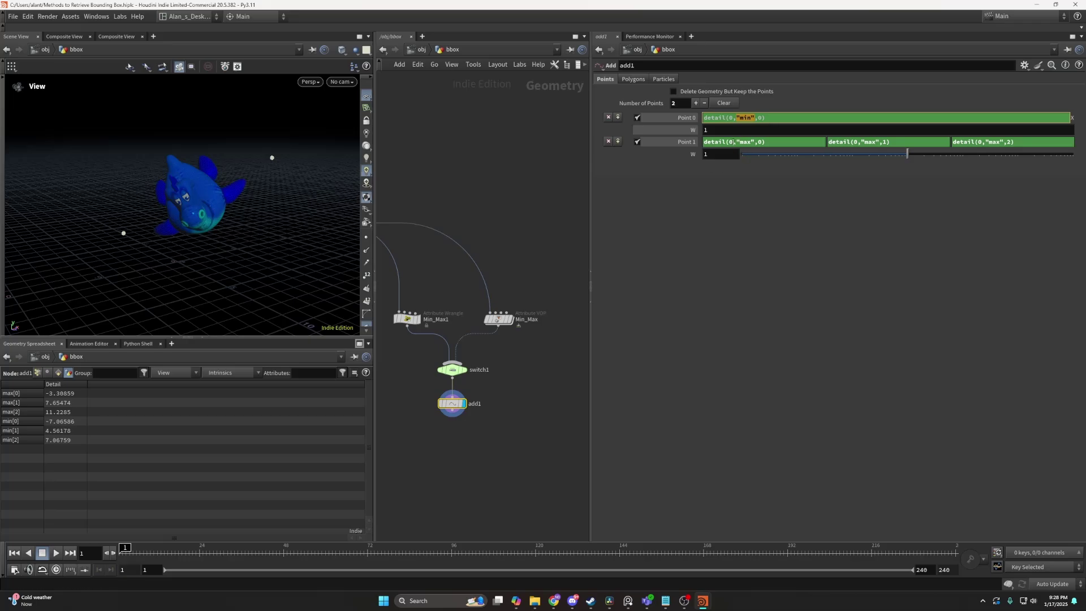
pyautogui.moveTo(736, 142); pyautogui.dragTo(755, 142)
pyautogui.click(763, 118)
pyautogui.press('Return')
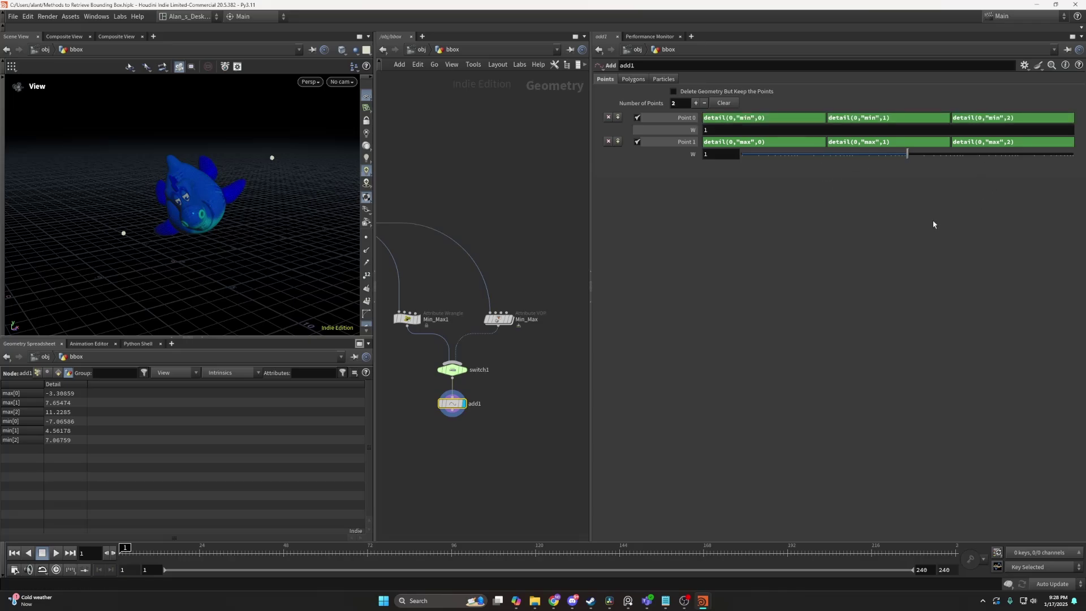
pyautogui.moveTo(444, 260); pyautogui.dragTo(515, 256, button='middle')
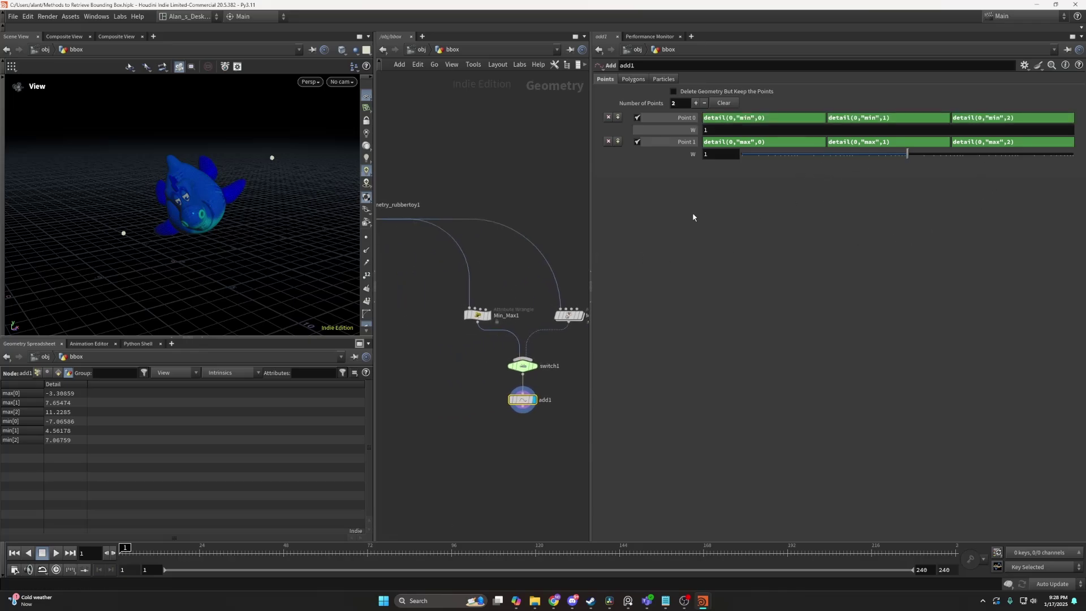
# - Examine from several angles how add1's two points mark opposite corners of the toy's bounding box
pyautogui.moveTo(483, 376); pyautogui.dragTo(434, 362, button='middle')
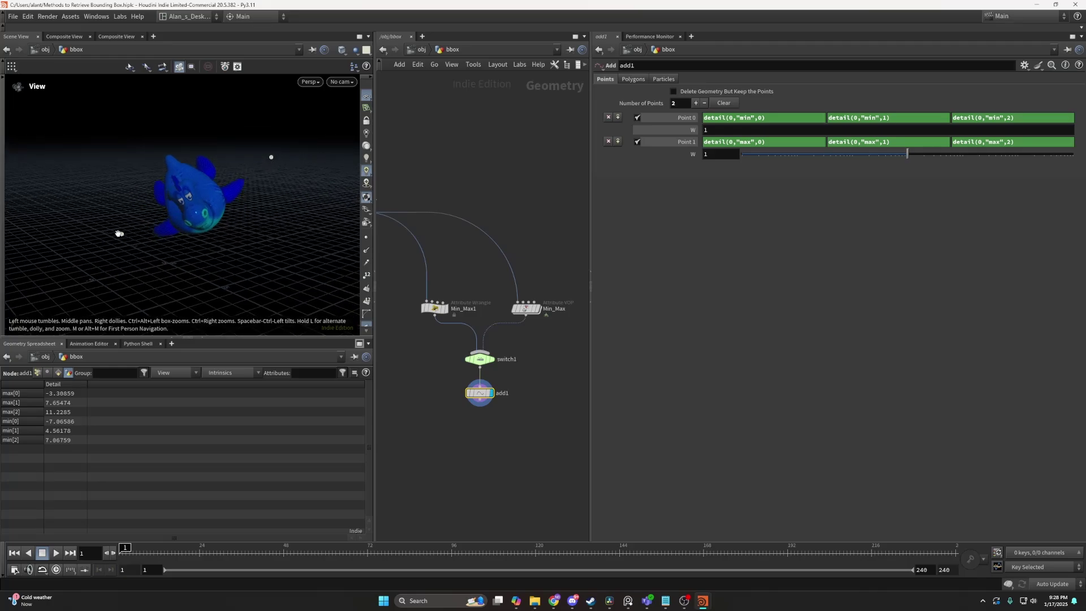
pyautogui.moveTo(162, 234); pyautogui.dragTo(157, 204)
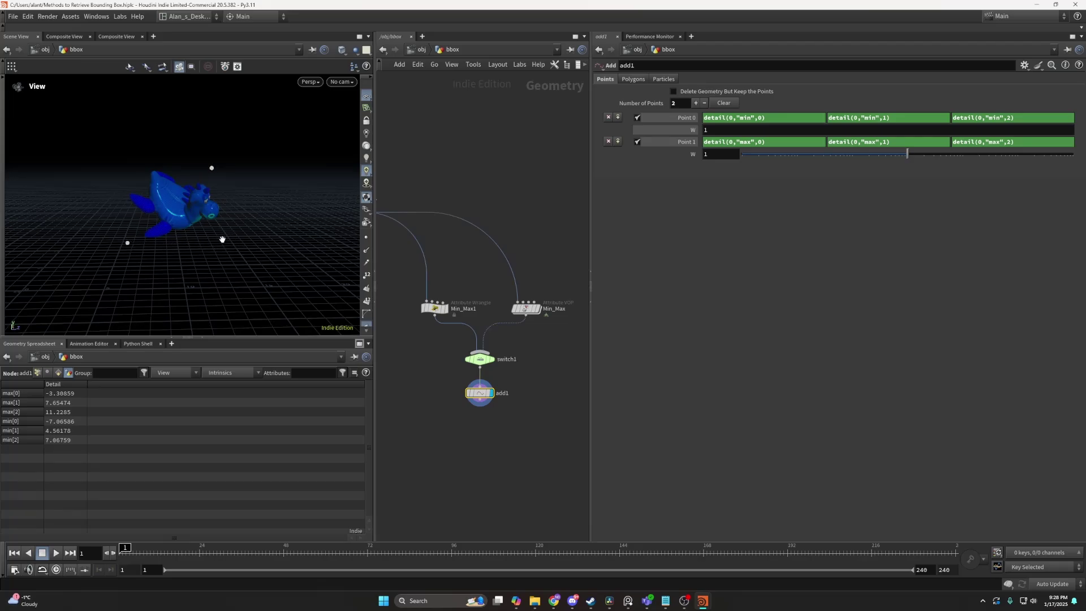
pyautogui.moveTo(227, 204); pyautogui.dragTo(182, 163)
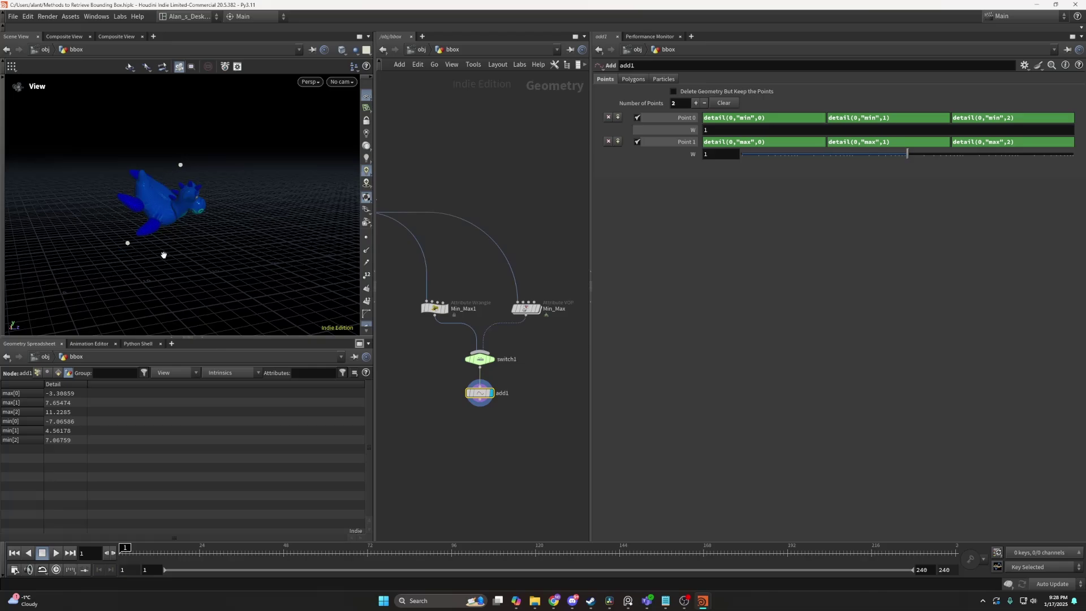
pyautogui.moveTo(163, 256); pyautogui.dragTo(190, 200)
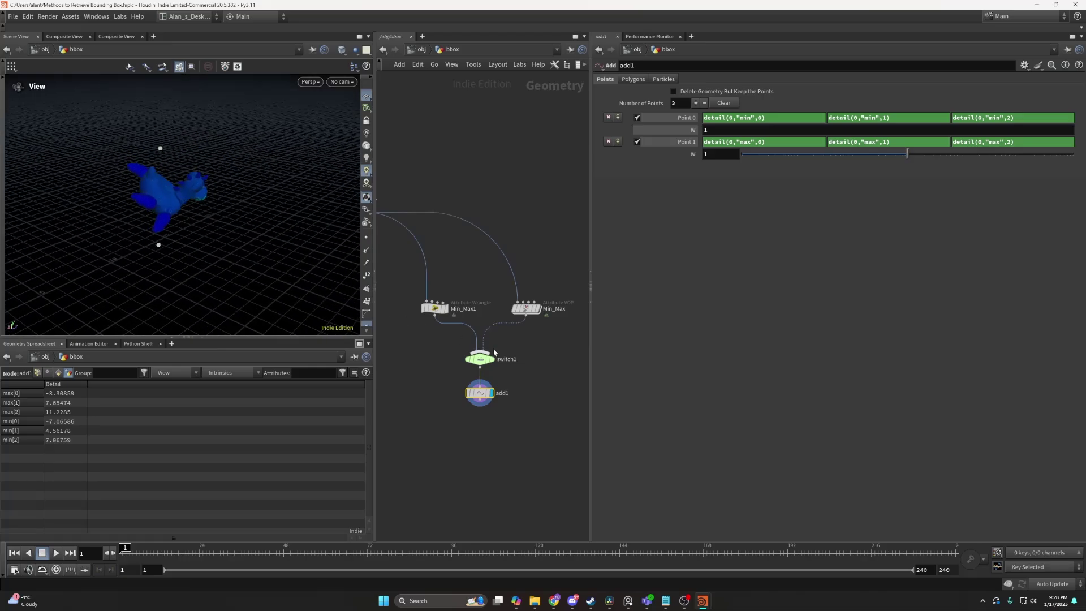
# - Locate the bound2 node in the network and inspect its parameters
pyautogui.scroll(-3, 491, 352)
pyautogui.moveTo(491, 347); pyautogui.dragTo(647, 360, button='middle')
pyautogui.scroll(4, 449, 354)
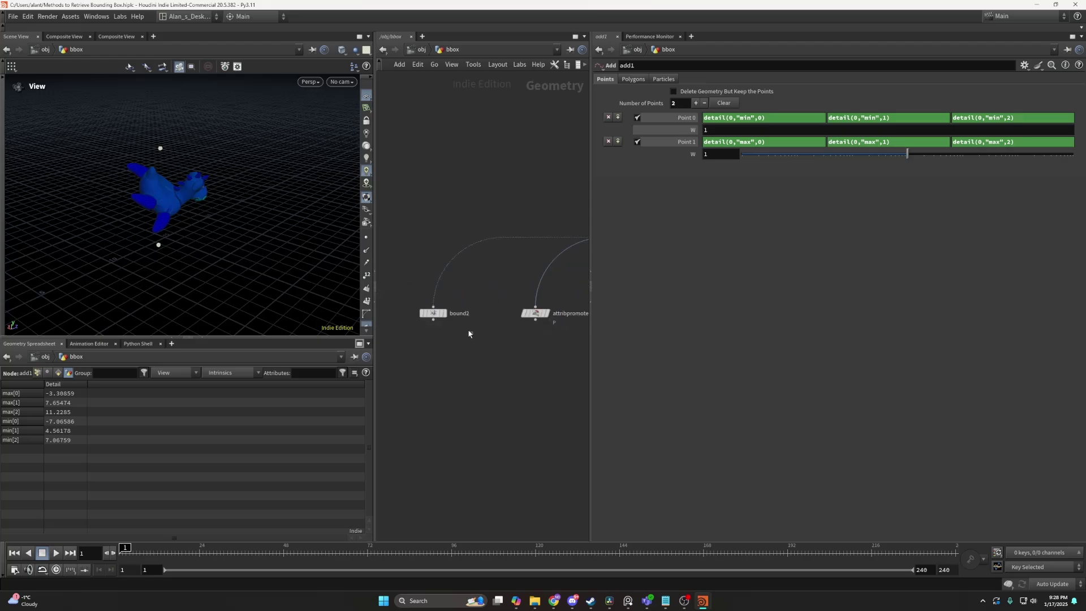
pyautogui.click(430, 312)
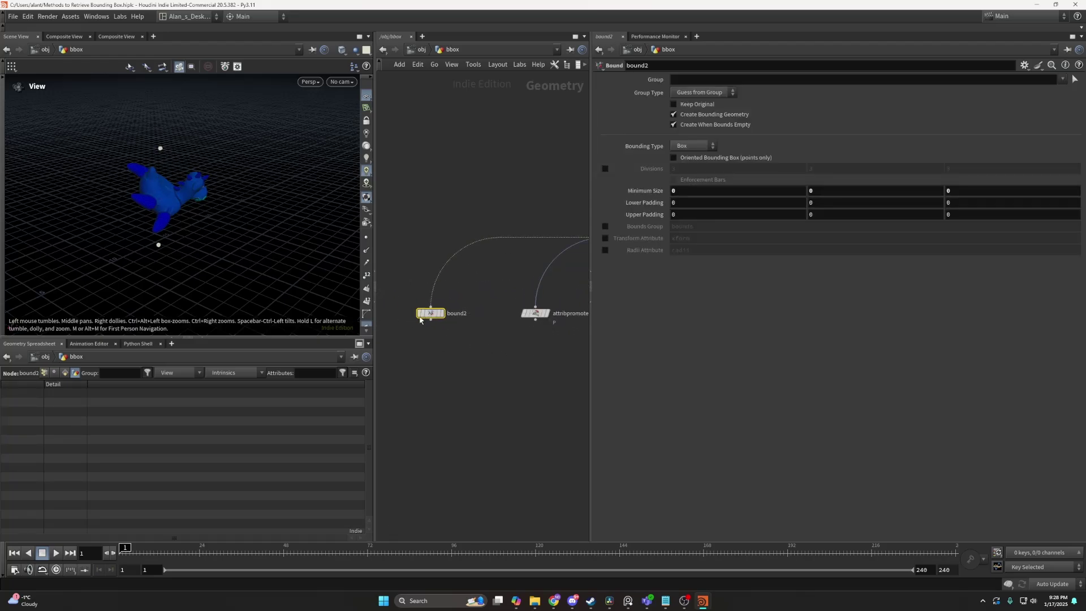
pyautogui.moveTo(420, 320); pyautogui.dragTo(415, 317)
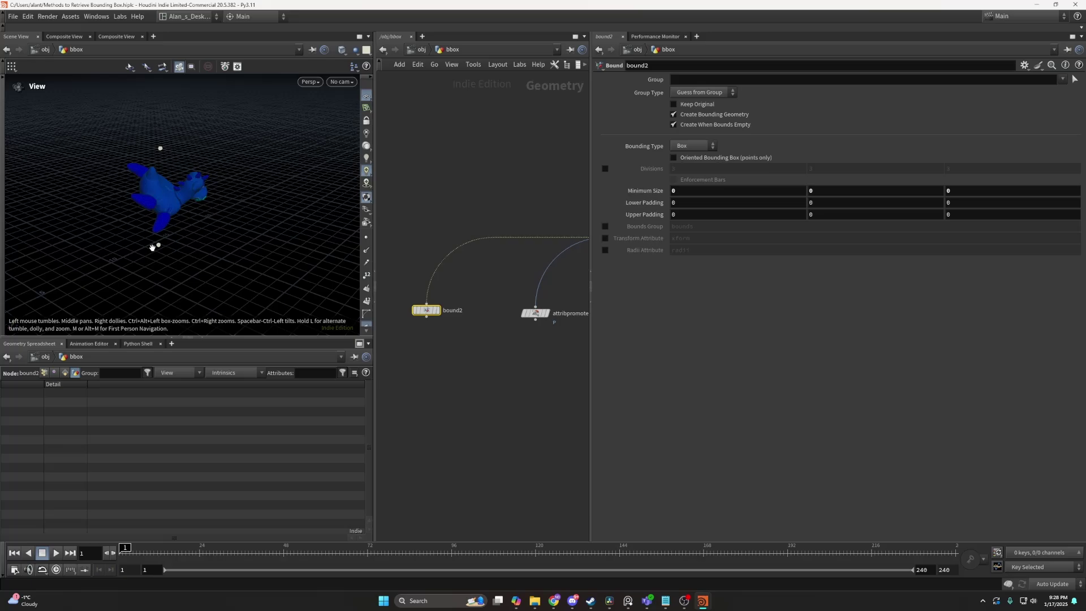
# - Inspect the Min_Max Attribute VOP and the input list of switch1
pyautogui.moveTo(585, 375); pyautogui.dragTo(390, 365, button='middle')
pyautogui.moveTo(574, 368); pyautogui.dragTo(340, 361, button='middle')
pyautogui.scroll(2, 488, 375)
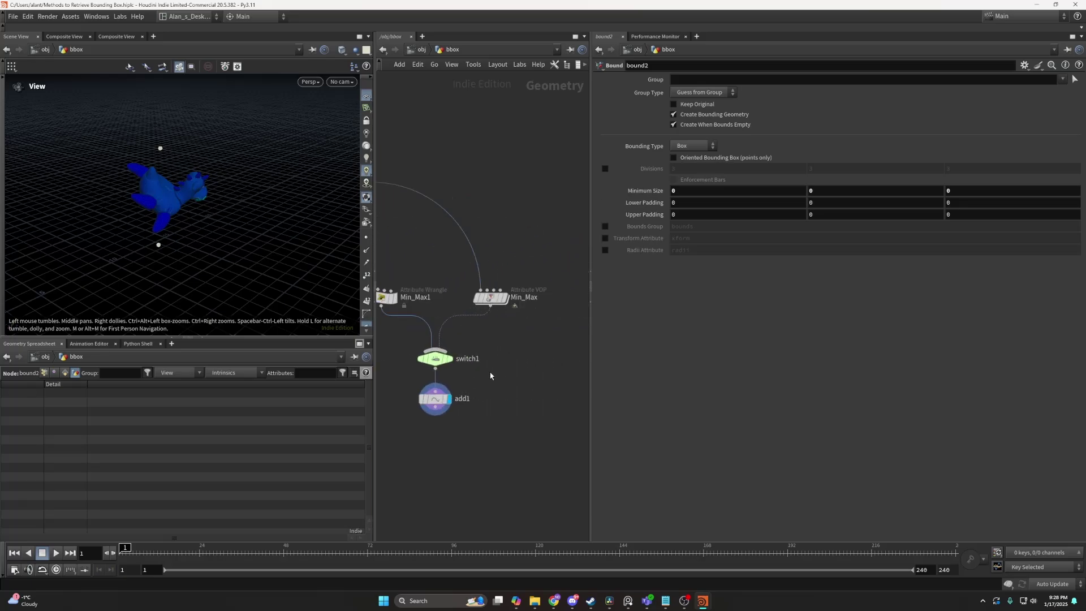
pyautogui.click(494, 304)
pyautogui.click(435, 358)
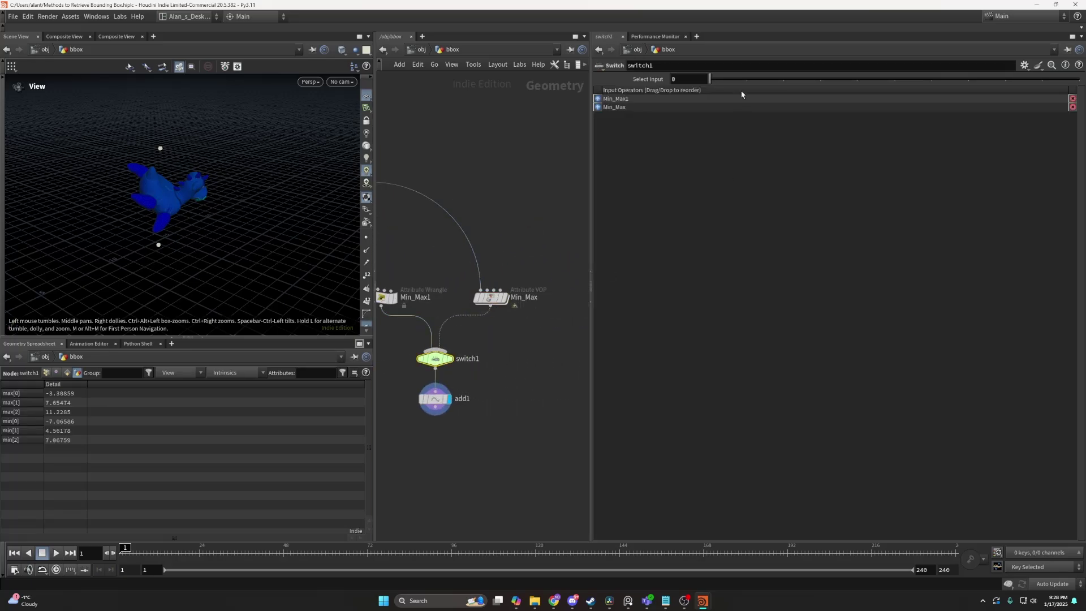
pyautogui.doubleClick(487, 304)
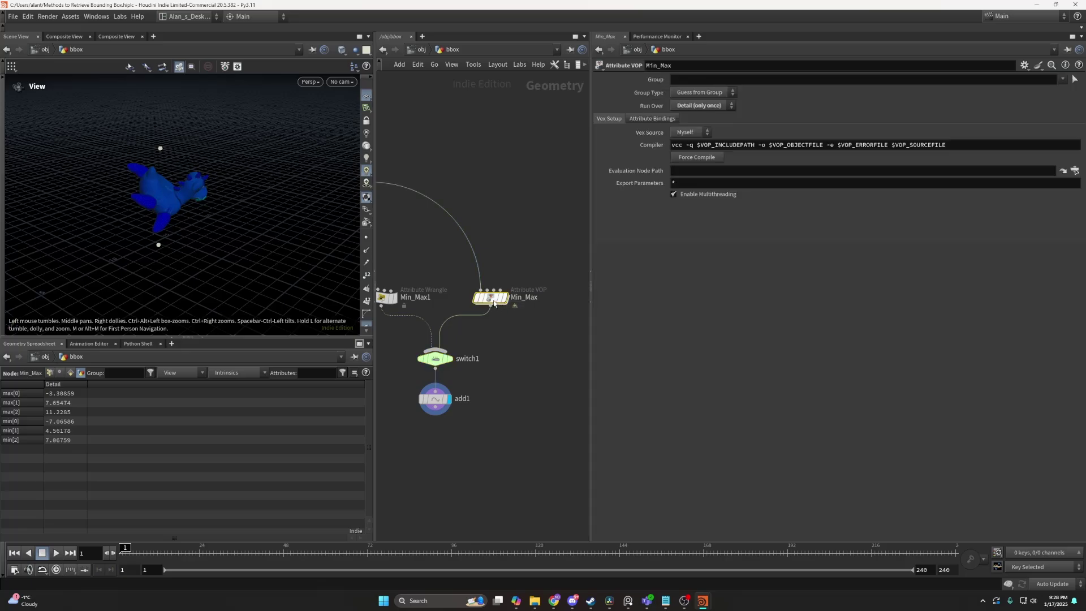
pyautogui.press('u')
# - Inside attribvop1, widen the network view and add a Relative to Bounding Box node below bbox1
pyautogui.scroll(6, 467, 330)
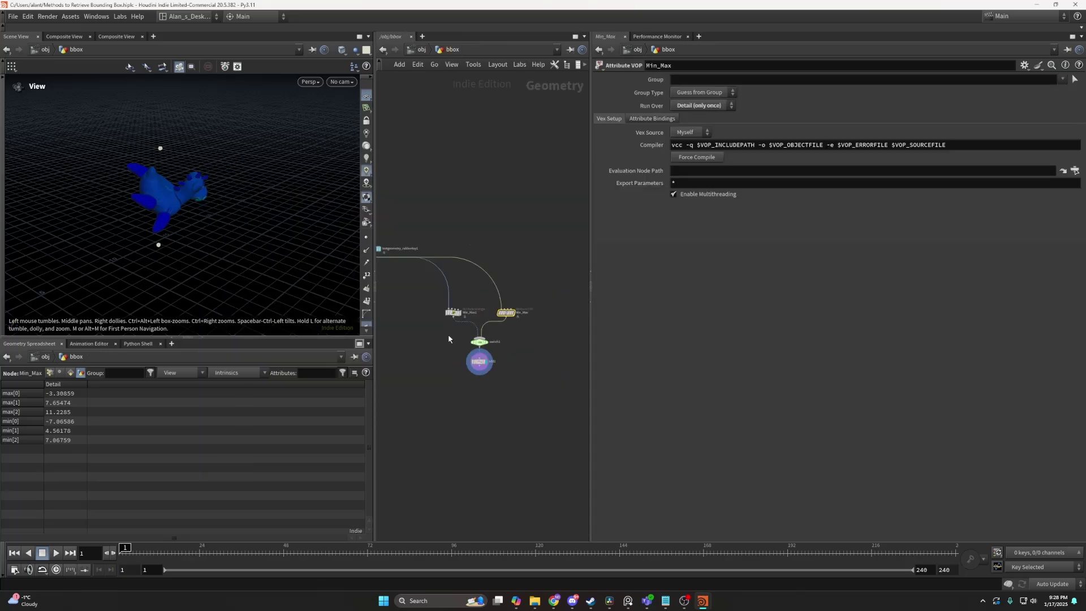
pyautogui.doubleClick(467, 330)
pyautogui.moveTo(590, 327); pyautogui.dragTo(867, 328)
pyautogui.press('Tab')
pyautogui.write('bound')
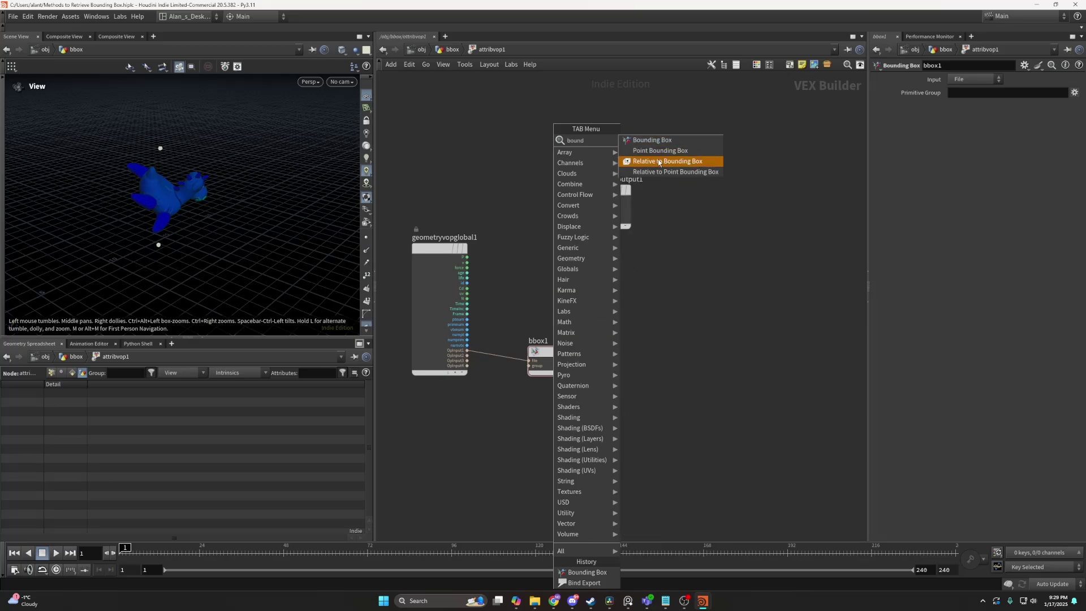
pyautogui.click(649, 165)
pyautogui.click(554, 430)
pyautogui.scroll(3, 544, 420)
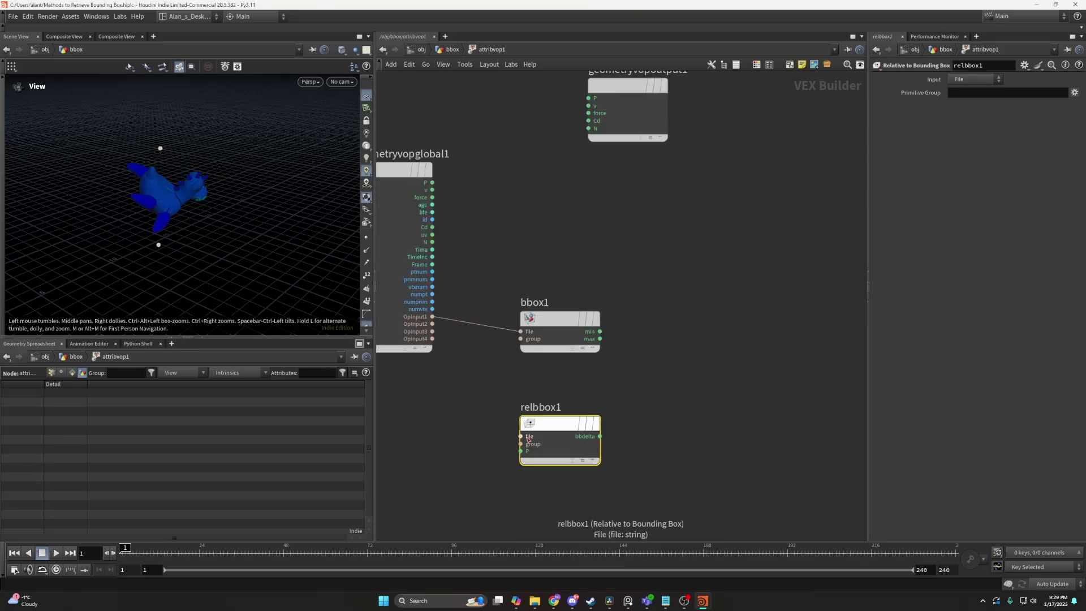
# - Wire OpInput1 into relbbox1's file input and the global P into its P input
pyautogui.moveTo(432, 317); pyautogui.dragTo(432, 183)
pyautogui.scroll(-3, 603, 429)
pyautogui.moveTo(630, 409); pyautogui.dragTo(581, 411, button='middle')
pyautogui.moveTo(553, 252); pyautogui.dragTo(634, 244)
pyautogui.scroll(1, 543, 459)
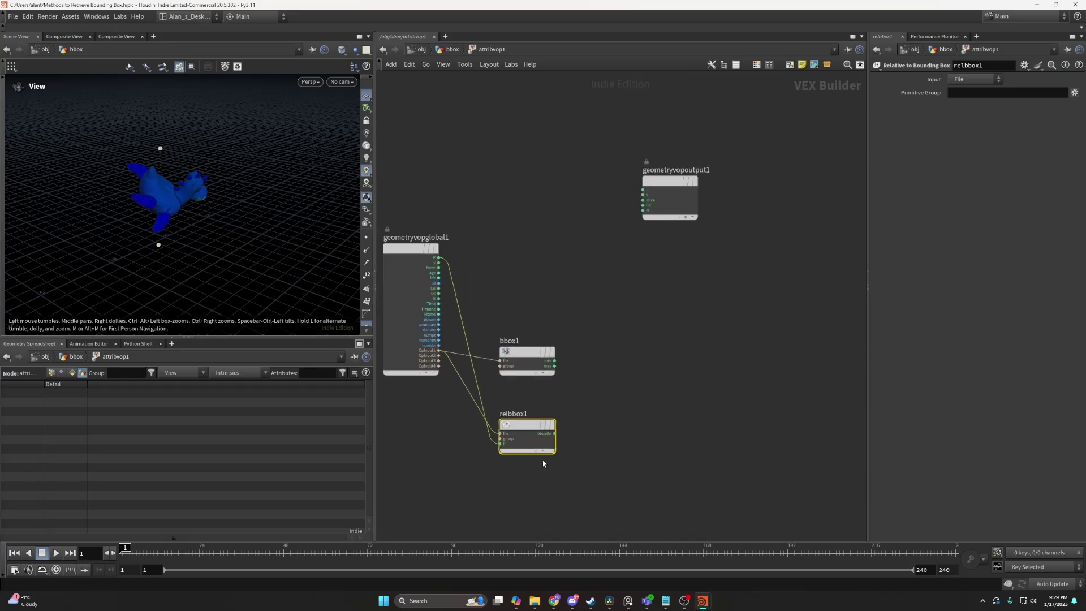
pyautogui.moveTo(528, 430); pyautogui.dragTo(528, 432)
# - View the toy from a lower angle, and connect relbbox1's bbdelta output to a new Vector to Float node
pyautogui.moveTo(130, 237); pyautogui.dragTo(117, 189)
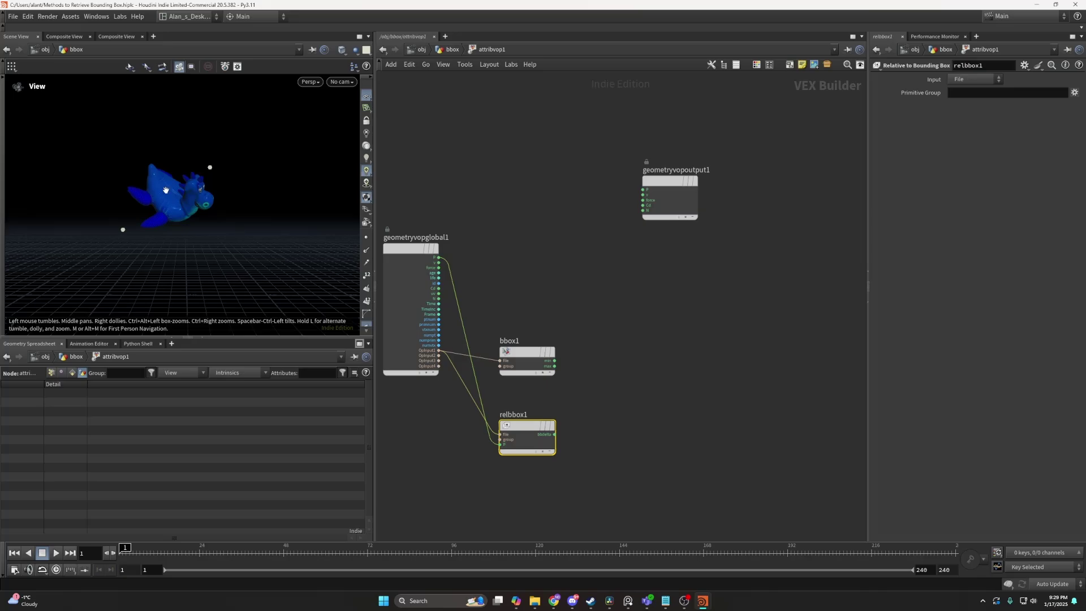
pyautogui.moveTo(216, 193); pyautogui.dragTo(125, 232)
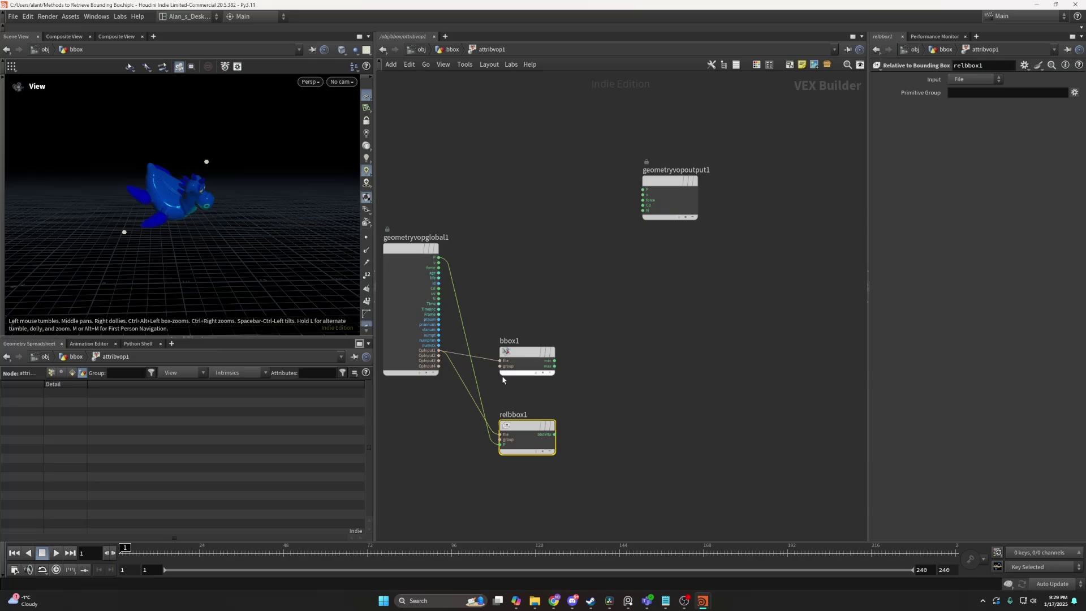
pyautogui.moveTo(554, 434); pyautogui.dragTo(639, 416)
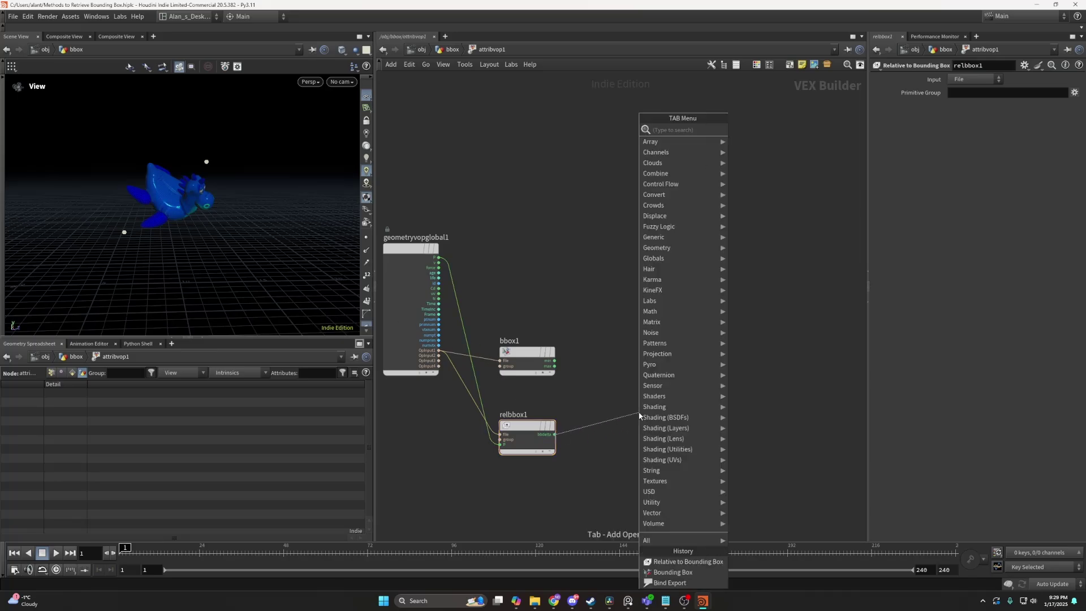
pyautogui.press('Escape')
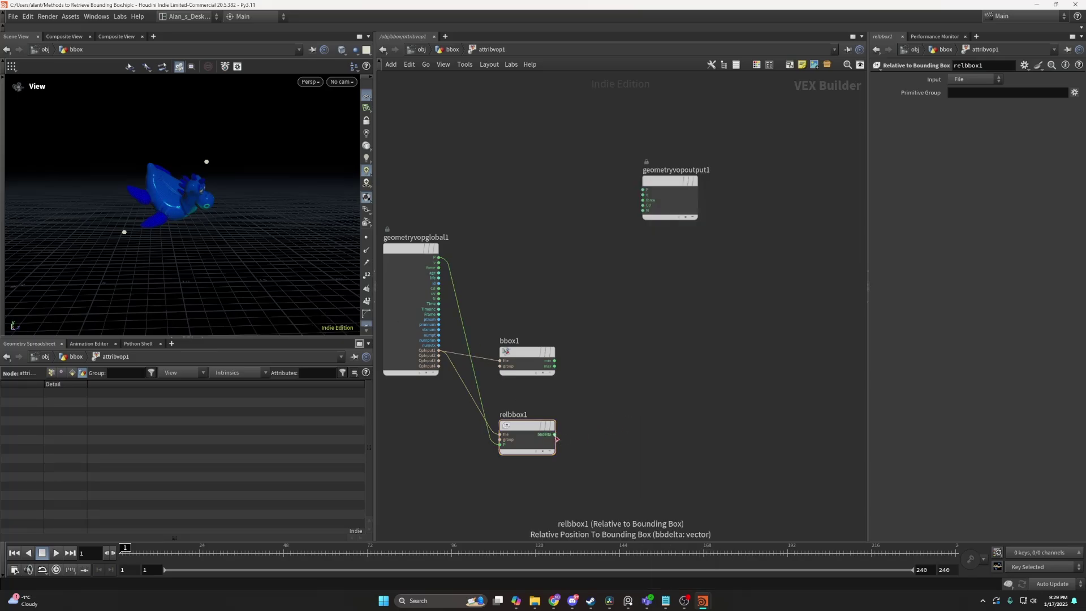
pyautogui.moveTo(554, 434); pyautogui.dragTo(600, 394)
pyautogui.write('vecto')
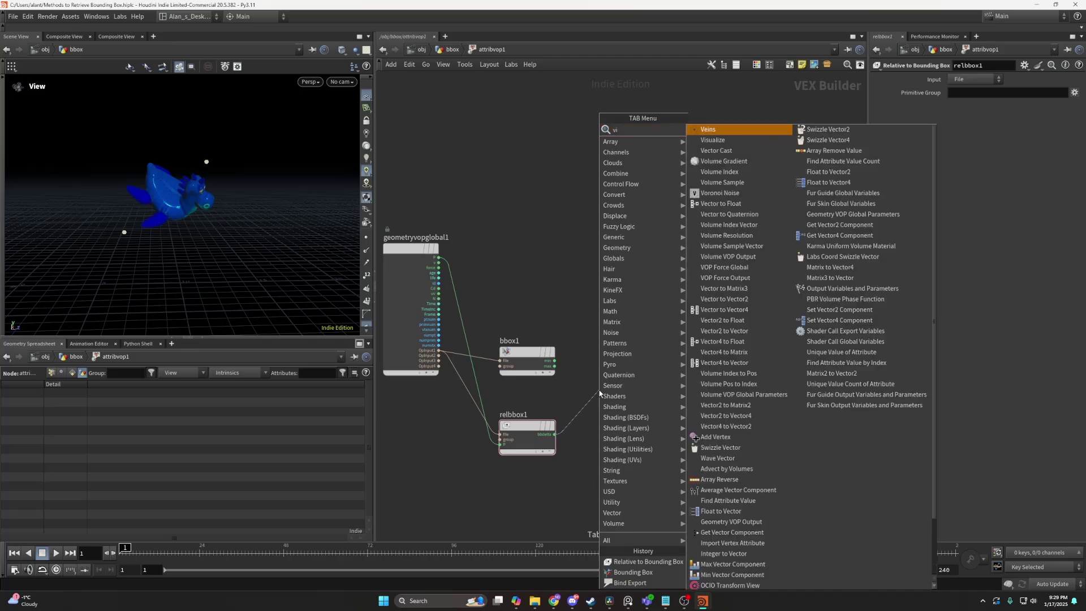
pyautogui.write('r to')
pyautogui.press('Return')
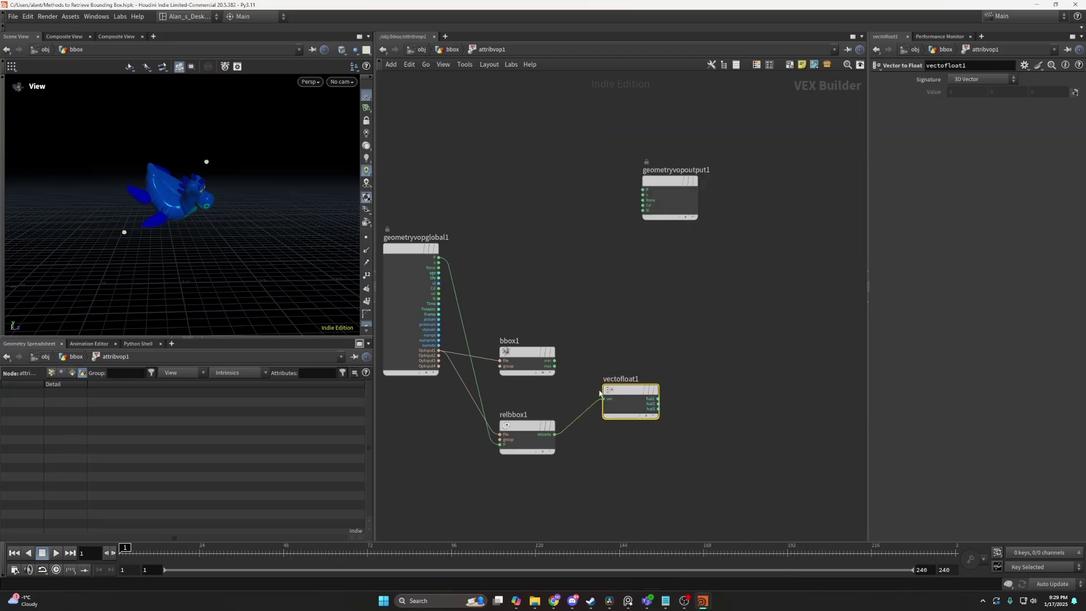
# - Wire vectofloat1's first float output into Cd on geometryvopoutput1, and display attribvop1 in the bbox network
pyautogui.click(657, 398)
pyautogui.click(643, 205)
pyautogui.moveTo(673, 201); pyautogui.dragTo(792, 273)
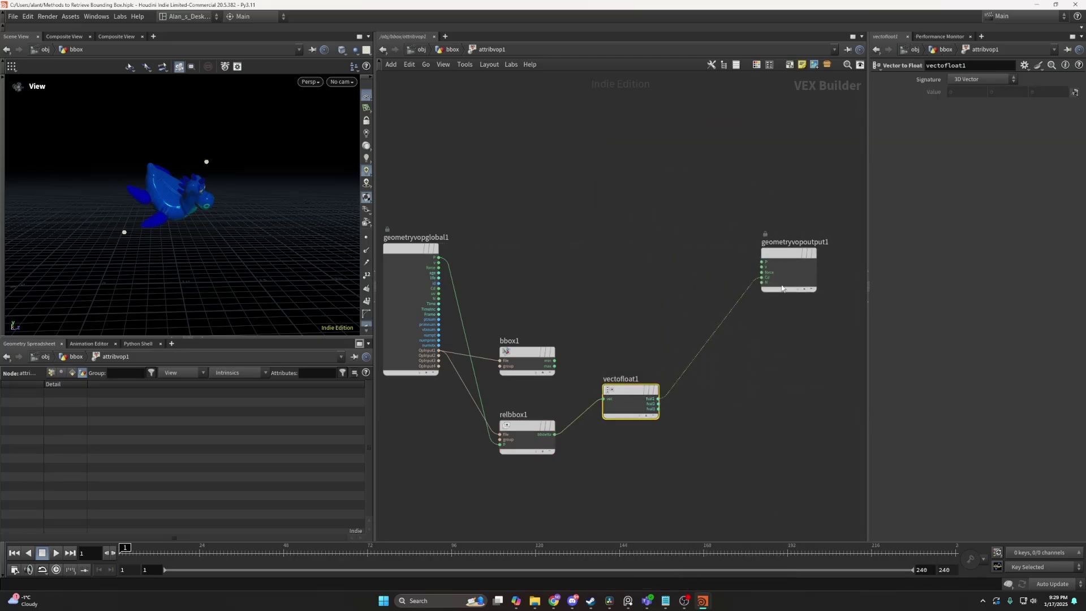
pyautogui.click(453, 50)
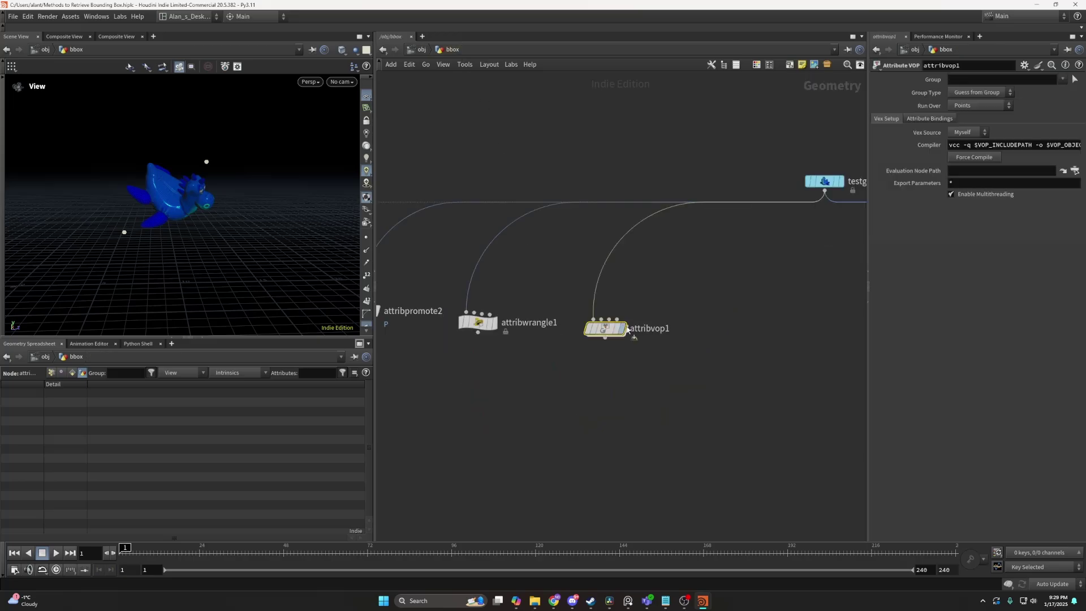
pyautogui.doubleClick(598, 331)
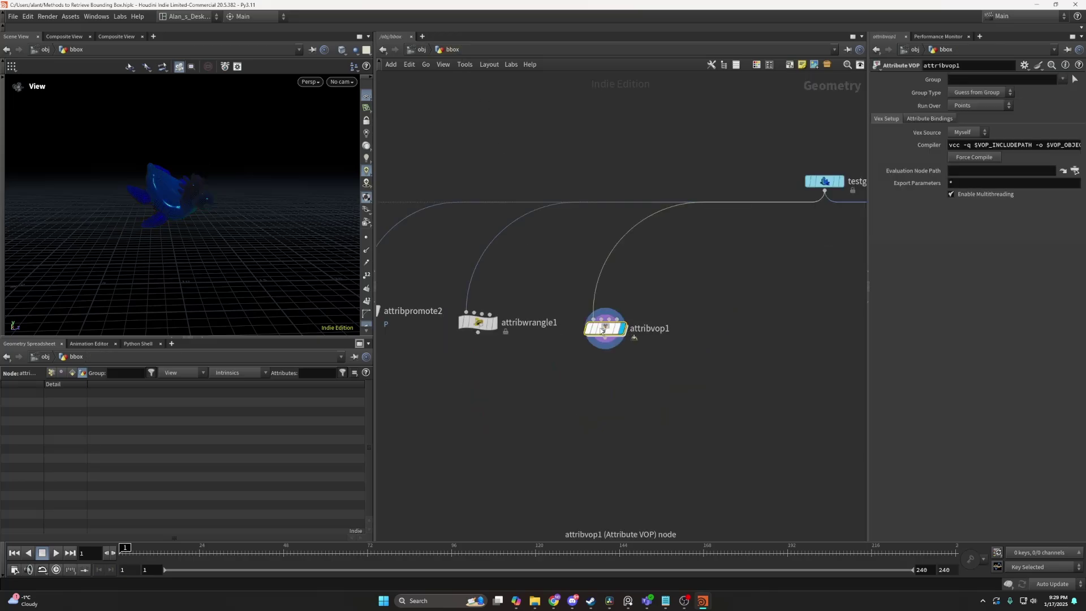
pyautogui.click(451, 49)
# - Insert an Attribute Delete node on the wire feeding attribvop1's first input
pyautogui.press('Tab')
pyautogui.write('dele')
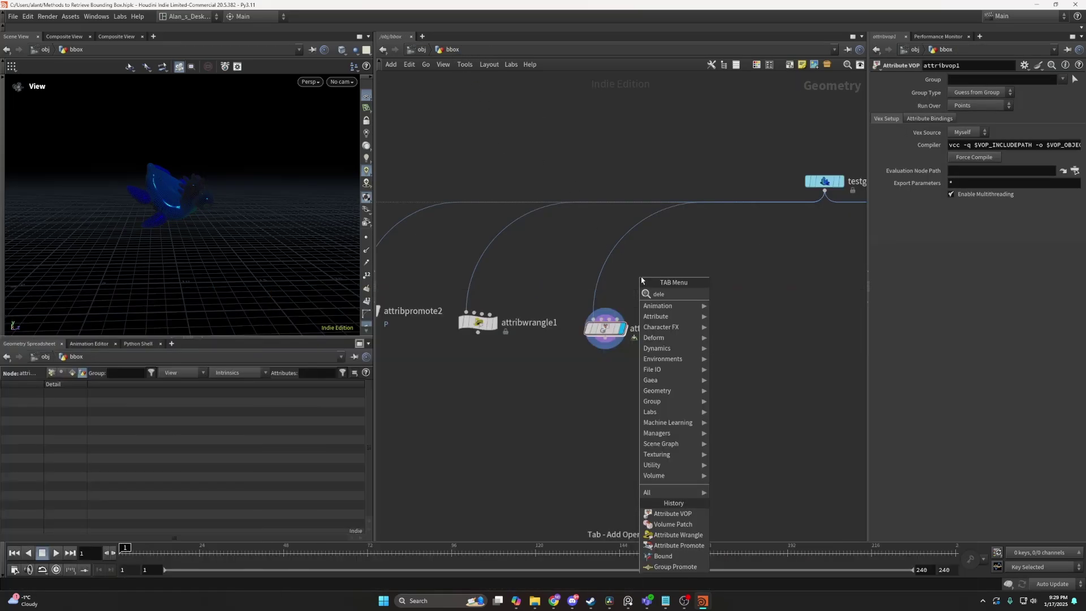
pyautogui.press('Return')
pyautogui.click(642, 278)
pyautogui.scroll(3, 641, 278)
pyautogui.moveTo(641, 277); pyautogui.dragTo(581, 287)
# - Set the Point, Vertex, Primitive and Detail Attributes of attribdelete1 to *
pyautogui.click(980, 100)
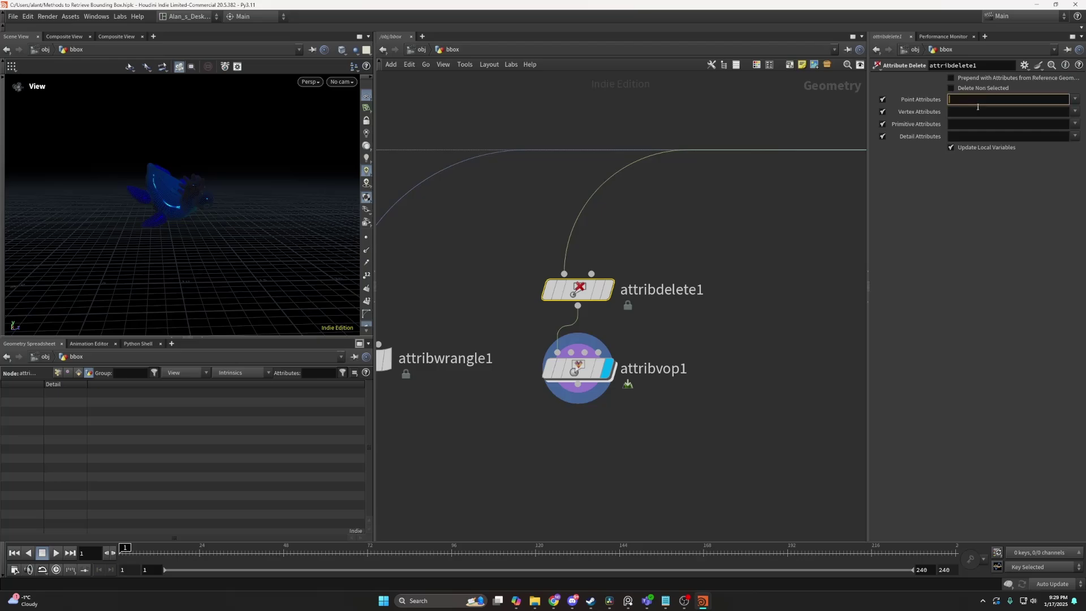
pyautogui.write('*')
pyautogui.press('Tab')
pyautogui.write('*')
pyautogui.press('Tab')
pyautogui.write('*')
pyautogui.press('Tab')
pyautogui.write('*')
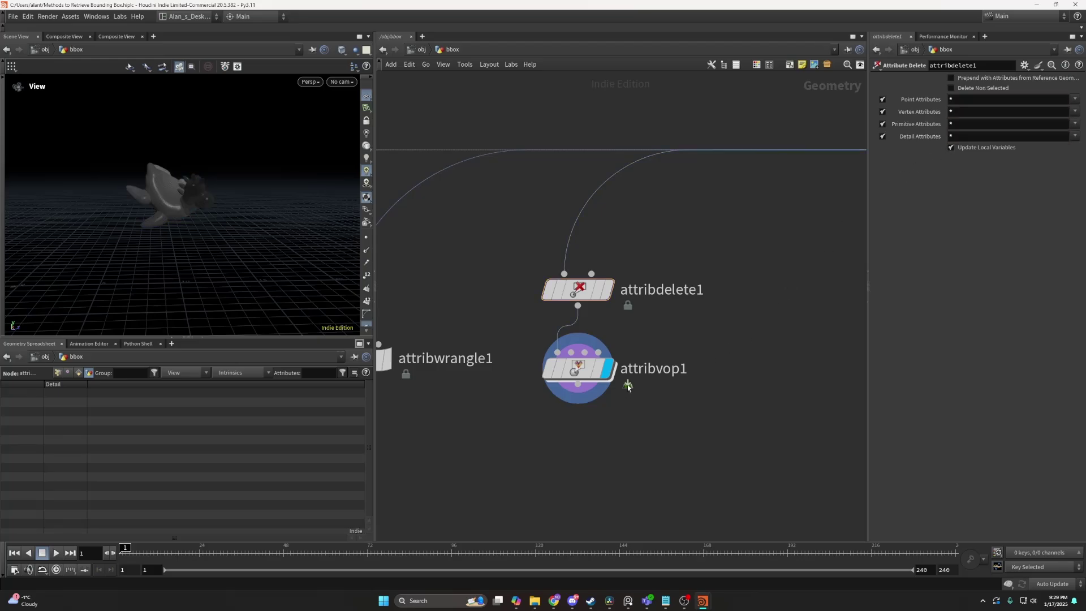
# - Inside attribvop1, line up the vectofloat1 node beside relbbox1
pyautogui.doubleClick(583, 369)
pyautogui.scroll(3, 254, 199)
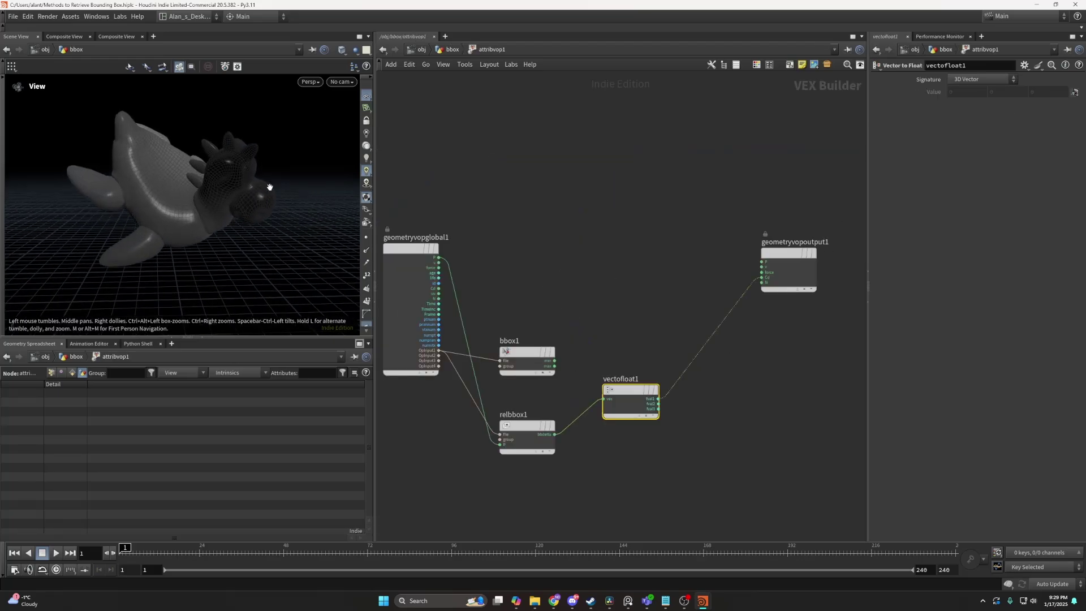
pyautogui.moveTo(632, 390); pyautogui.dragTo(621, 426)
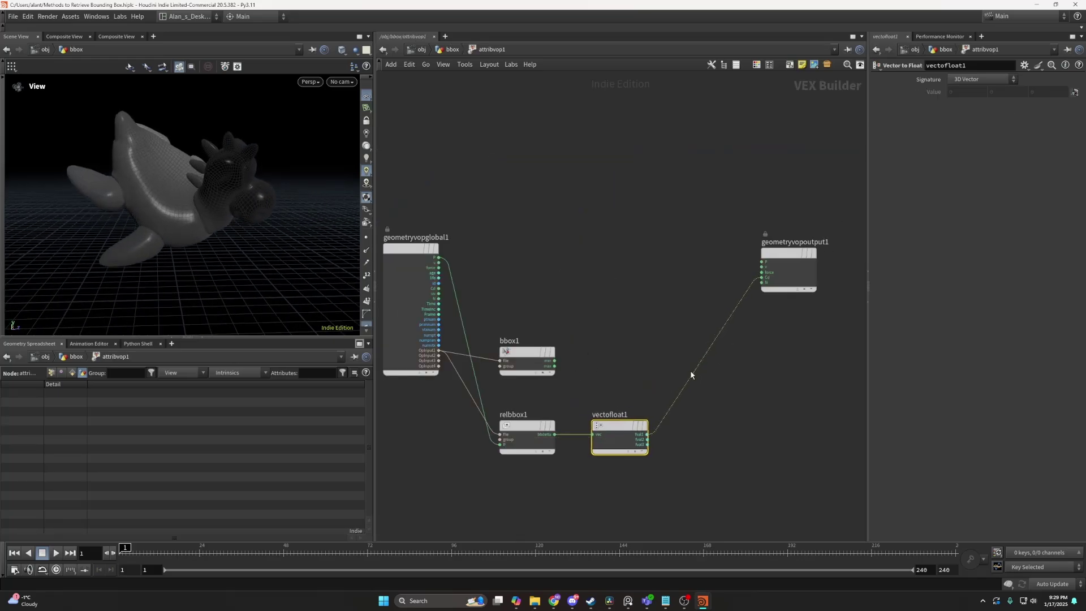
# - Show the point attributes in the geometry spreadsheet and sort them by Cd[r] in descending order
pyautogui.click(51, 372)
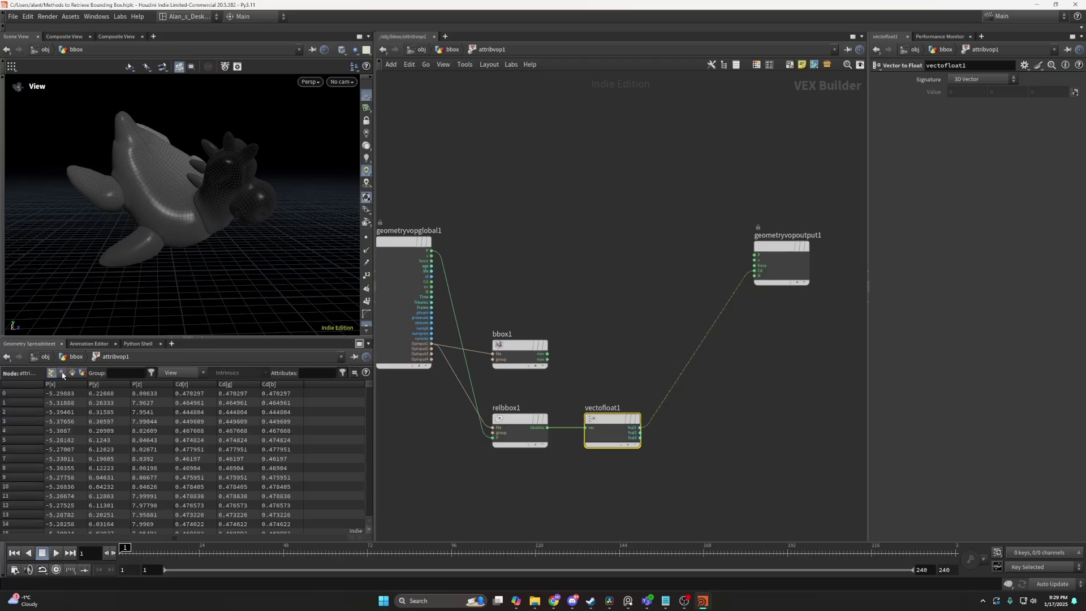
pyautogui.click(192, 384)
pyautogui.click(203, 386)
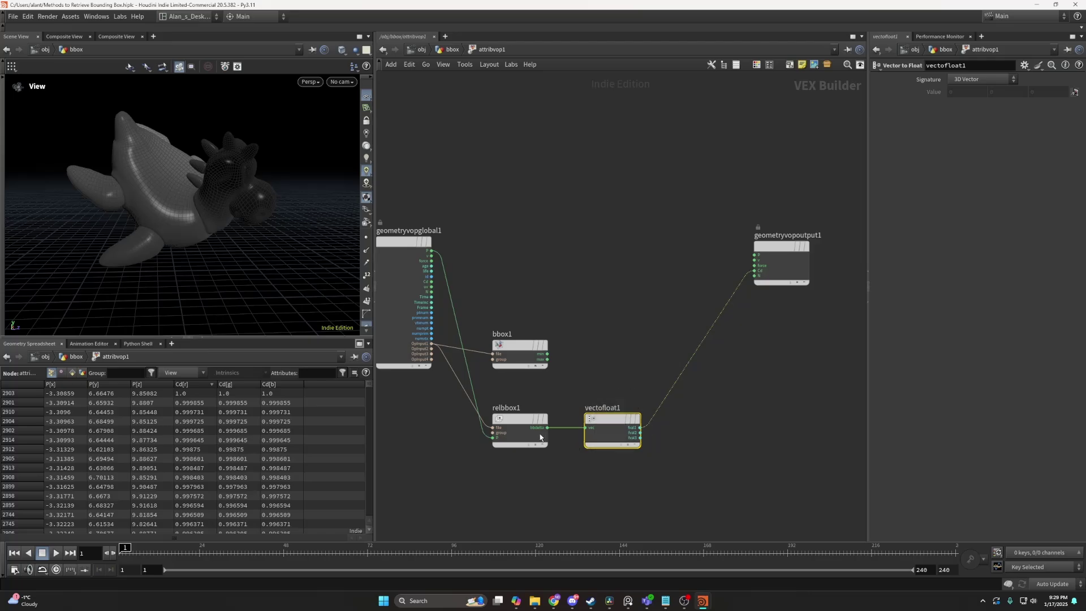
# - Test vectofloat1's second and third float outputs in turn as the Cd input, leaving the third connected
pyautogui.moveTo(644, 427); pyautogui.dragTo(641, 437)
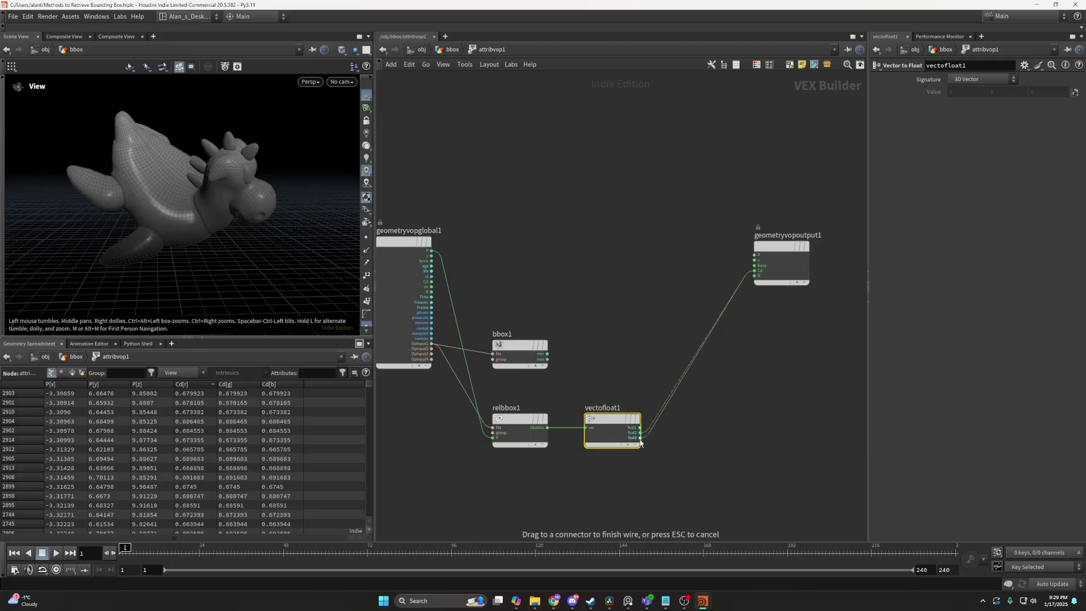
pyautogui.click(526, 423)
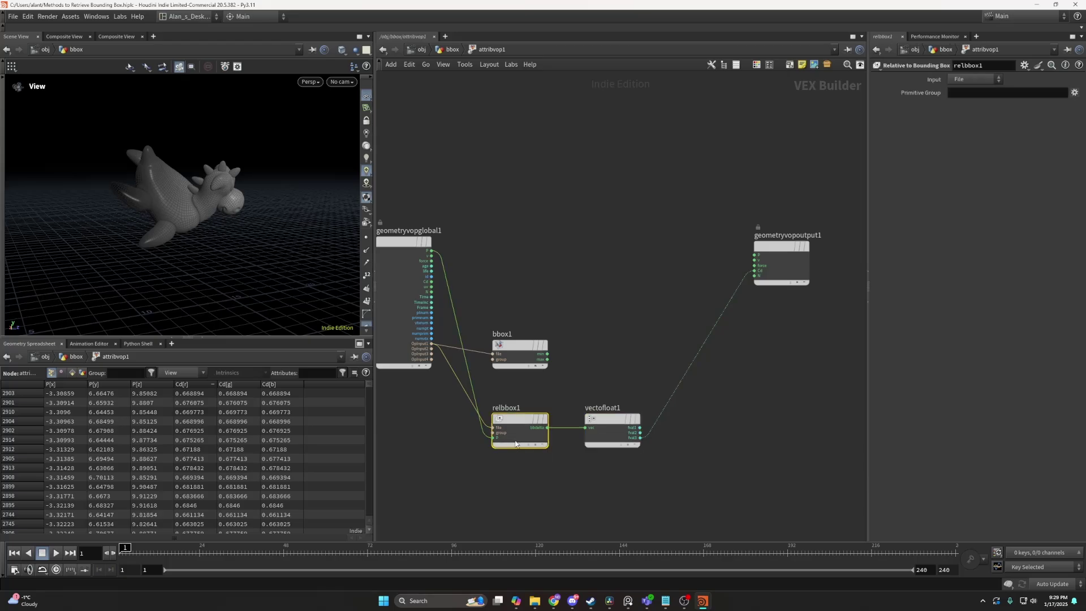
pyautogui.moveTo(116, 169); pyautogui.dragTo(137, 165)
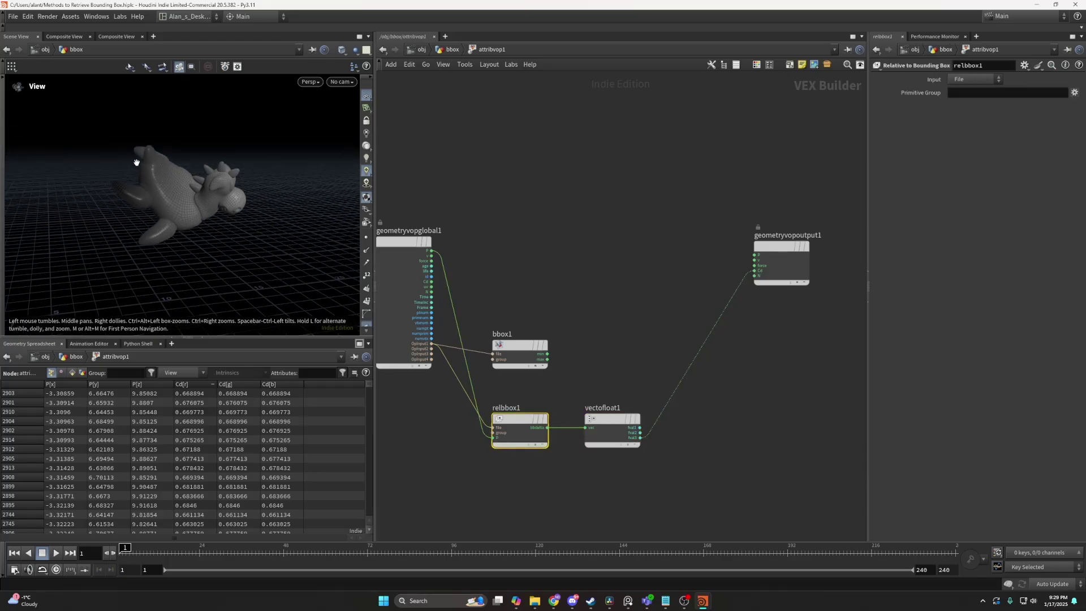
# - Examine how relbbox1 feeds vectofloat1 and view the resulting colour gradient on the toy from another angle
pyautogui.moveTo(545, 381); pyautogui.dragTo(515, 444)
pyautogui.moveTo(519, 428); pyautogui.dragTo(522, 432)
pyautogui.click(594, 419)
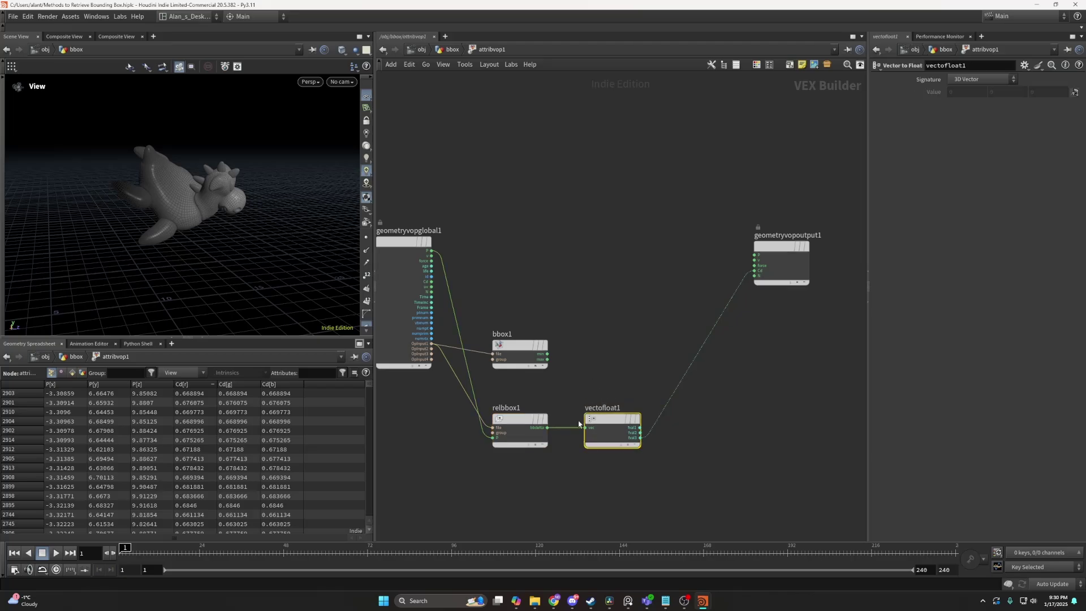
pyautogui.click(534, 420)
pyautogui.click(602, 421)
pyautogui.click(537, 422)
pyautogui.moveTo(196, 205); pyautogui.dragTo(144, 170)
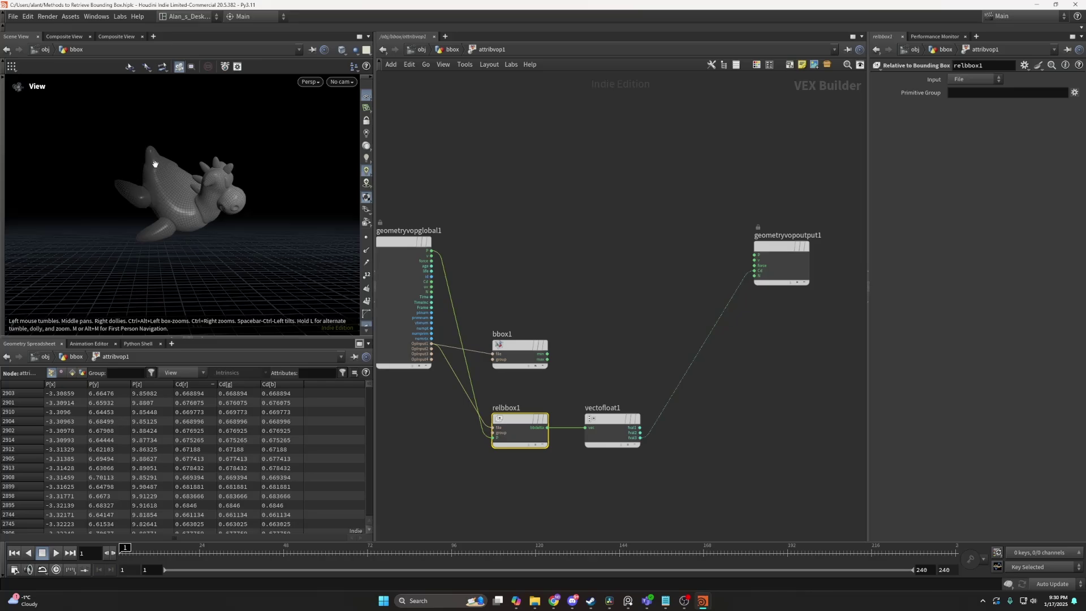
# - Add a Fit Range node and insert it between vectofloat1's third float output and the Cd input of geometryvopoutput1
pyautogui.scroll(3, 150, 165)
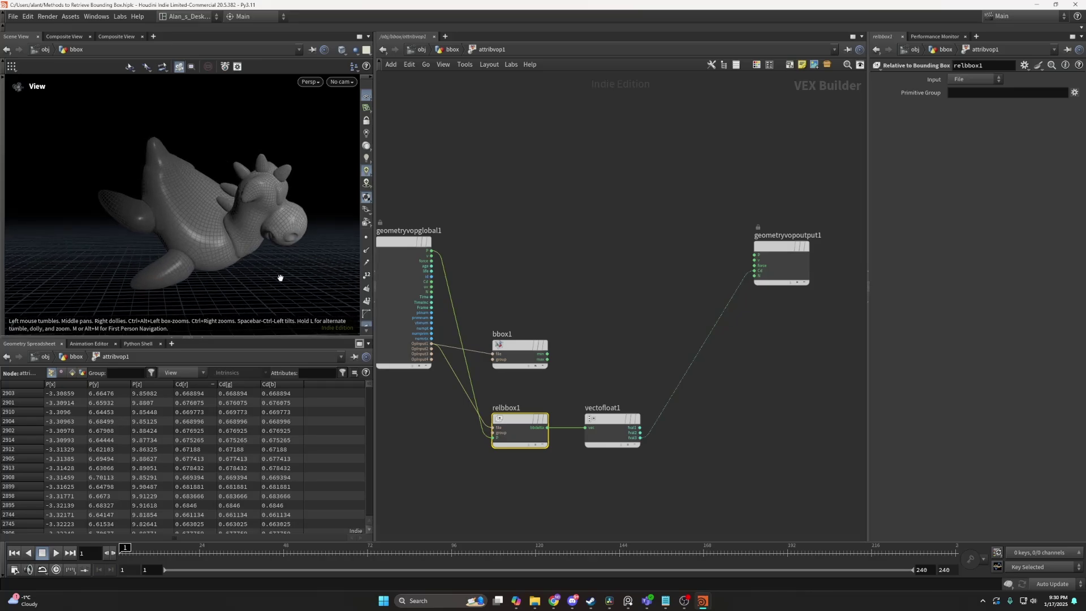
pyautogui.press('Tab')
pyautogui.write('fit')
pyautogui.press('Return')
pyautogui.click(677, 389)
pyautogui.scroll(4, 677, 389)
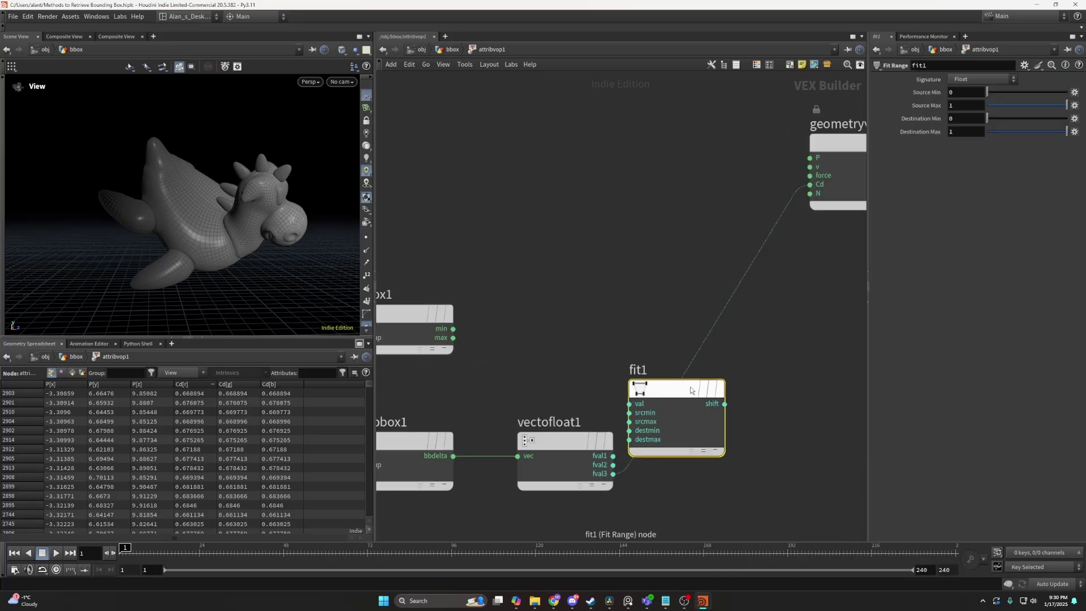
pyautogui.moveTo(691, 389); pyautogui.dragTo(757, 389)
# - Set fit1's source minimum to 0.133 and source maximum to 0.181, checking the colour falloff on the toy
pyautogui.moveTo(987, 92); pyautogui.dragTo(997, 92)
pyautogui.moveTo(1067, 105); pyautogui.dragTo(1001, 106)
pyautogui.moveTo(131, 207); pyautogui.dragTo(184, 215)
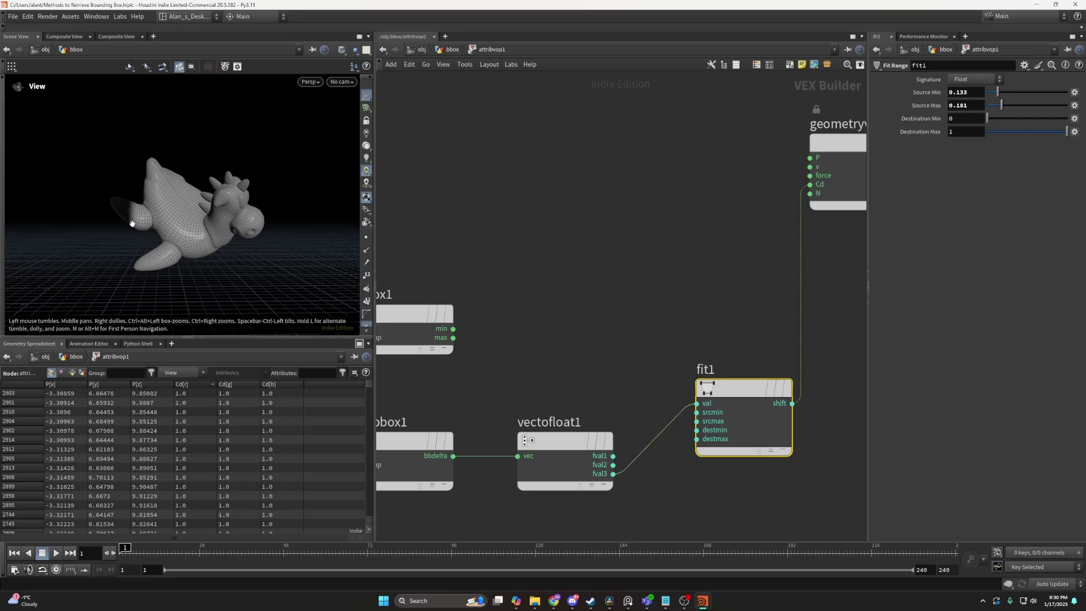
# - Line up the fit1 and relbbox1 nodes with vectofloat1 to tidy the relative bounding box chain
pyautogui.moveTo(749, 394); pyautogui.dragTo(758, 438)
pyautogui.moveTo(571, 394); pyautogui.dragTo(667, 386, button='middle')
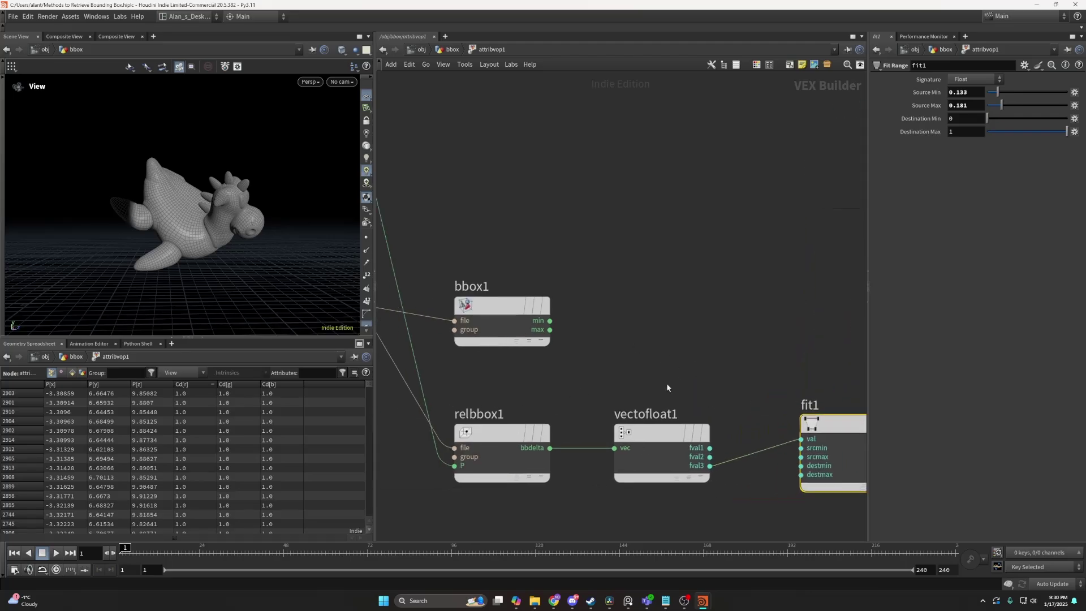
pyautogui.moveTo(499, 432); pyautogui.dragTo(490, 429)
pyautogui.moveTo(617, 376); pyautogui.dragTo(564, 368, button='middle')
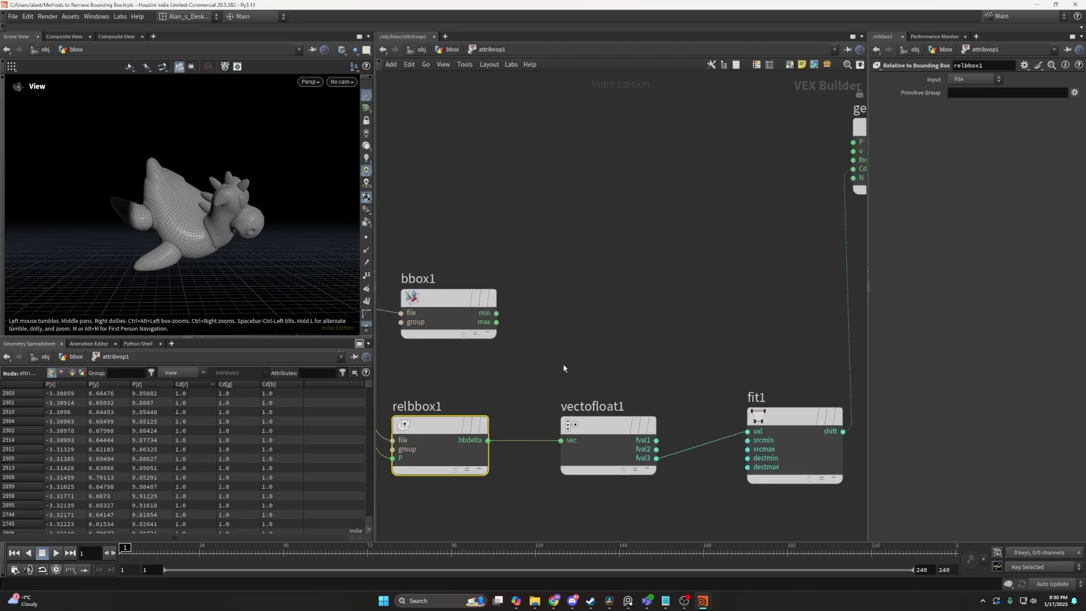
# - Return to the bbox geometry network and look over the promote, wrangle and VOP branches below the rubber toy
pyautogui.click(446, 50)
pyautogui.scroll(3, 725, 342)
pyautogui.moveTo(672, 357); pyautogui.dragTo(584, 330, button='middle')
pyautogui.moveTo(684, 386); pyautogui.dragTo(766, 406)
pyautogui.moveTo(502, 336); pyautogui.dragTo(625, 339, button='middle')
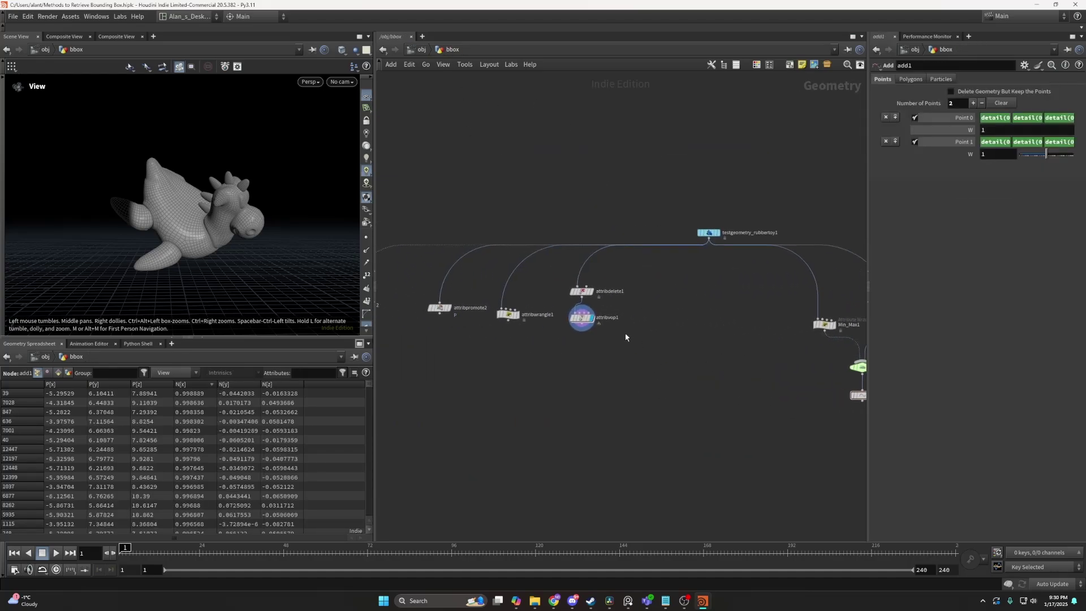